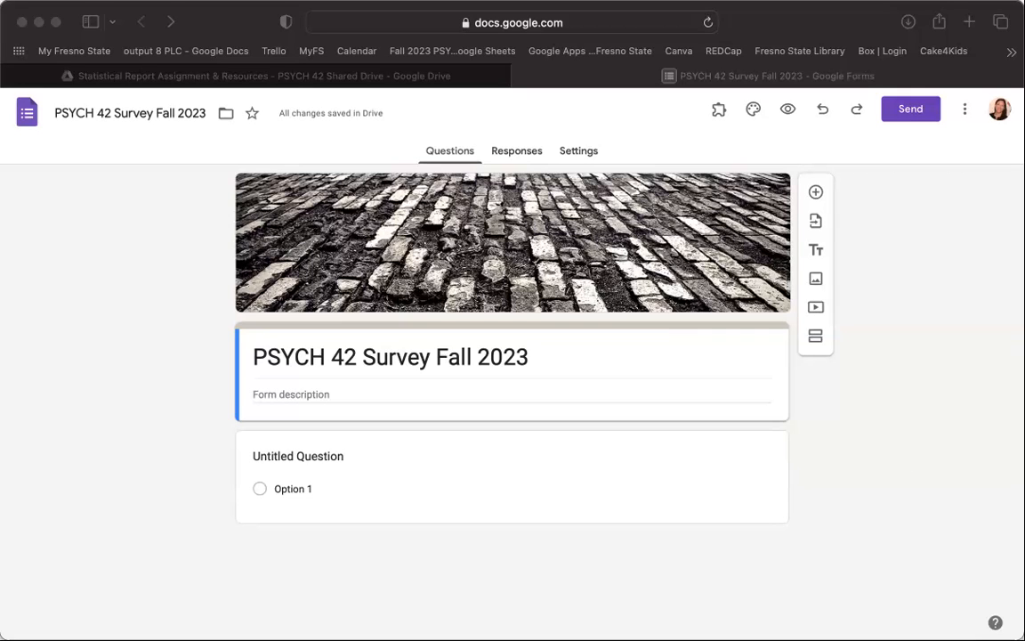
Step: Open the Final Statistical Report Survey Measures document from the Statistical Report Assignment & Resources folder in Google Drive
click(272, 78)
click(659, 232)
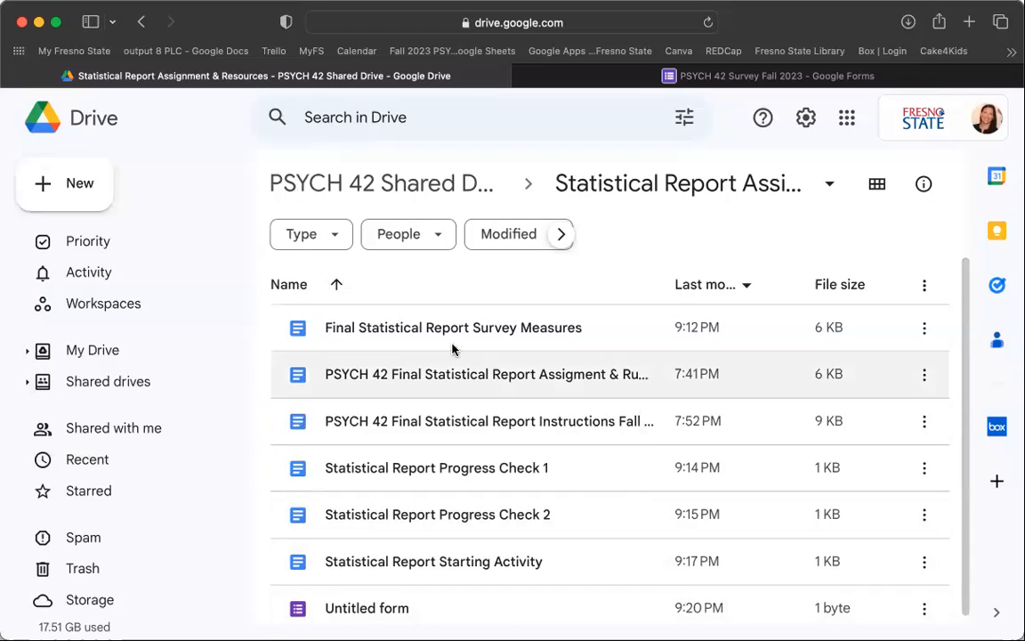
double_click(394, 332)
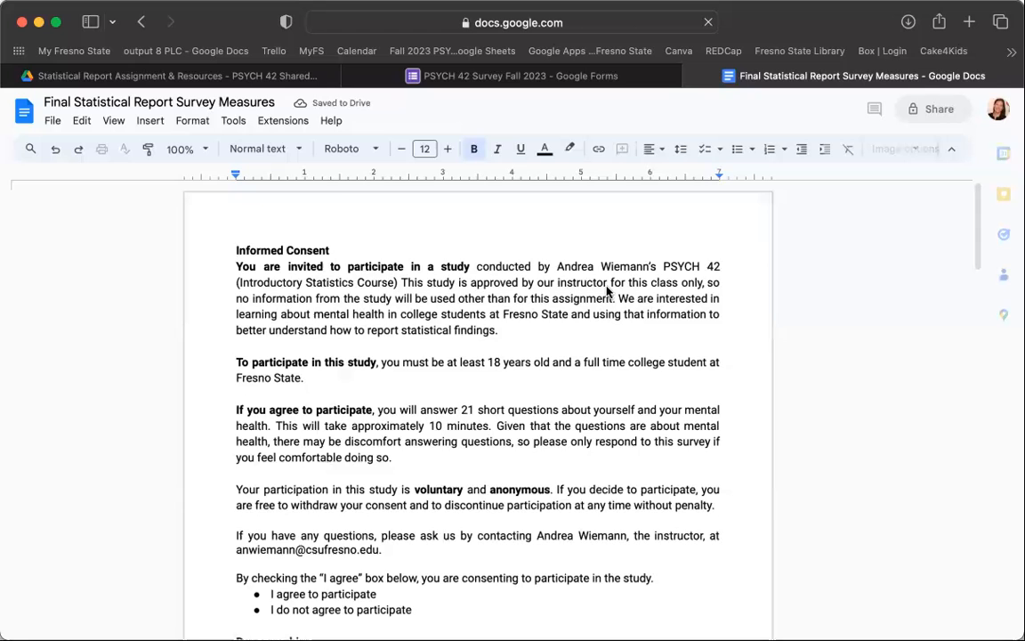
Step: Review the survey measures document from the informed consent through the demographics, PSS-4 and CESD-R-10 questions
scroll(544, 256, down, 5)
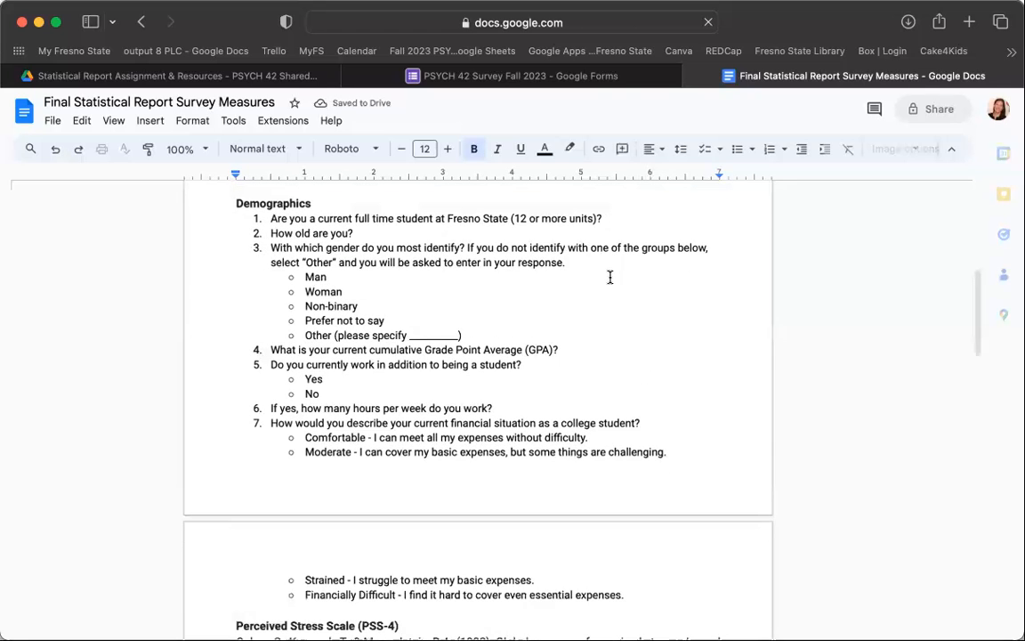
scroll(610, 280, down, 4)
scroll(609, 279, down, 1)
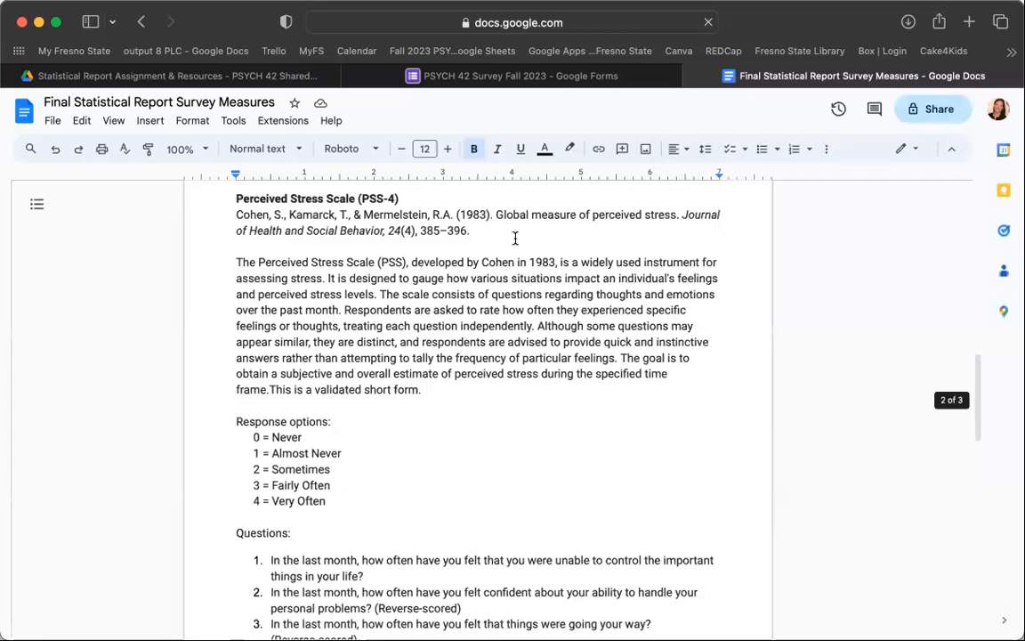
scroll(514, 237, down, 3)
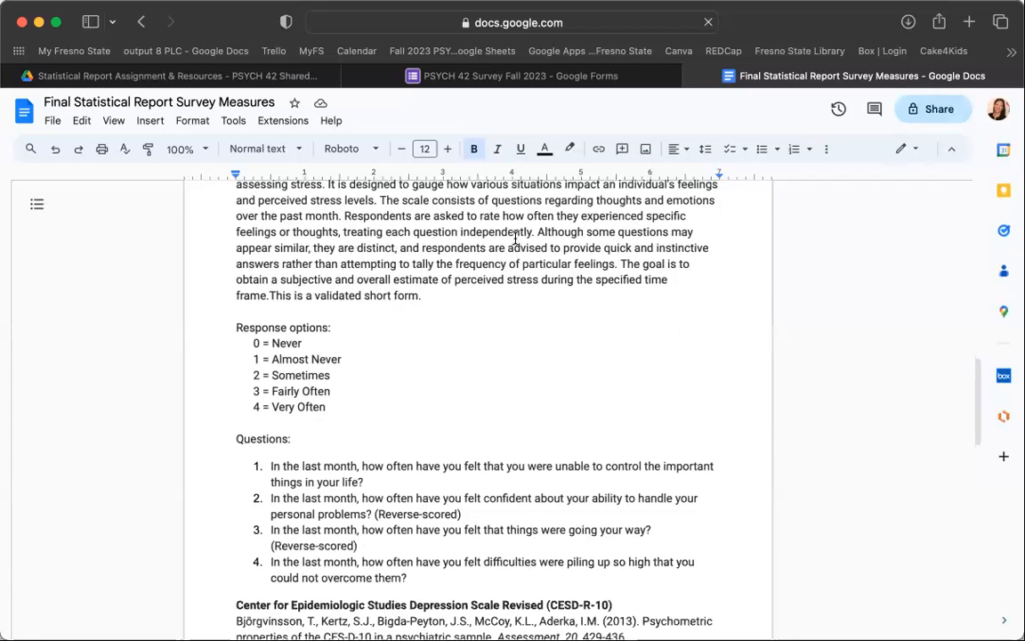
scroll(515, 238, down, 4)
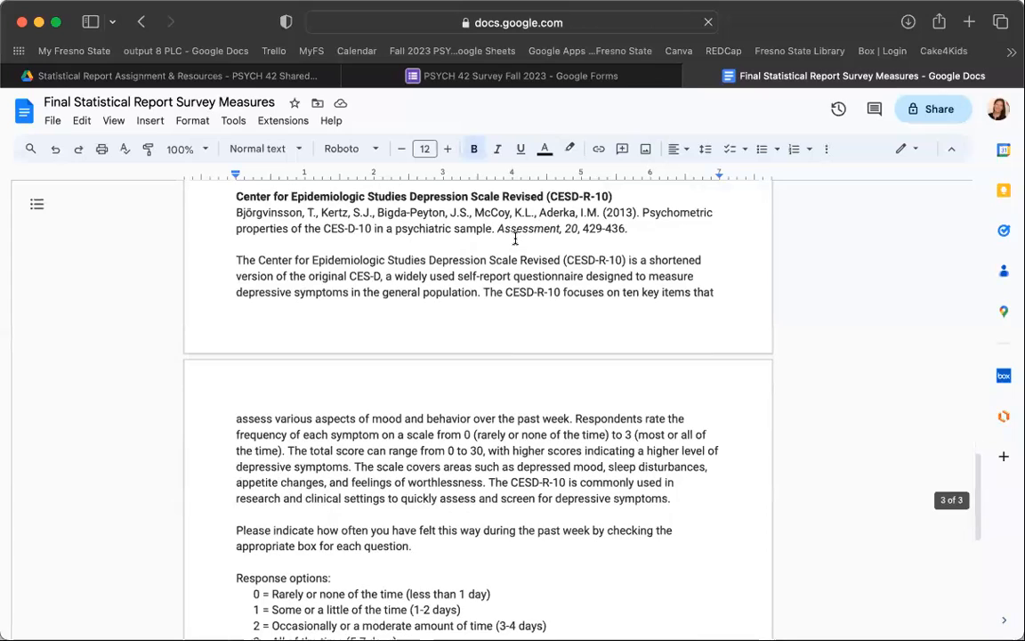
scroll(515, 237, down, 4)
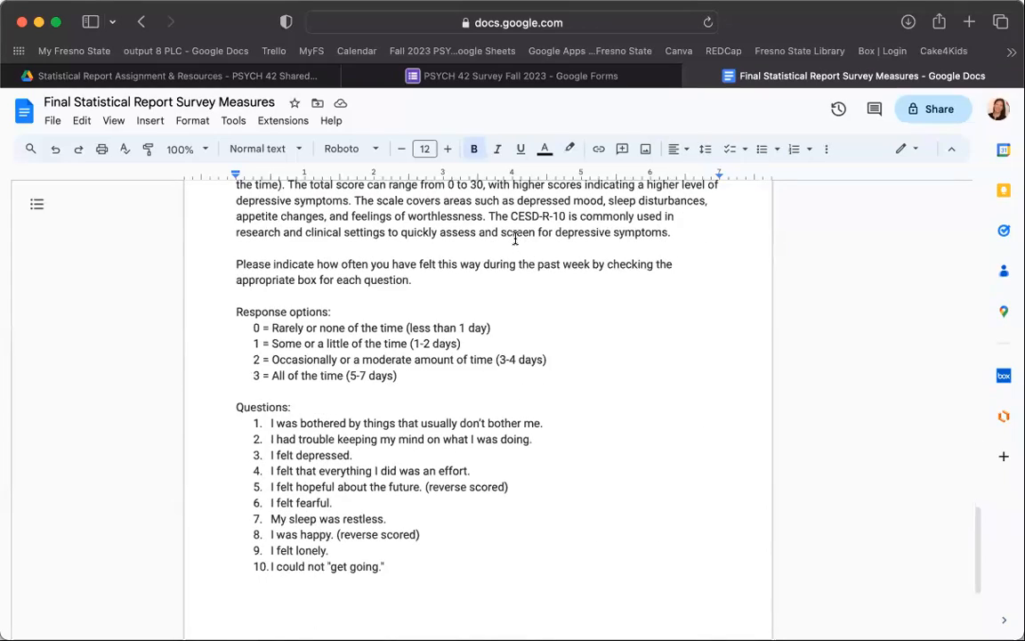
scroll(514, 237, up, 20)
scroll(514, 237, up, 3)
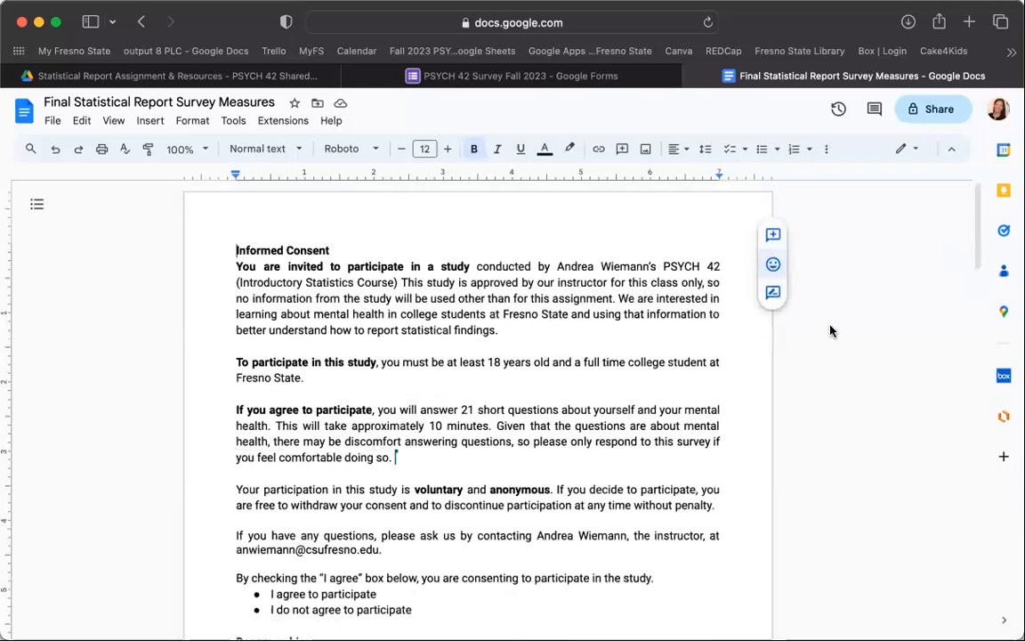
Step: Switch to the PSYCH 42 survey form and replace the untitled question's text with a bold "Informed Consent" heading and a new line
click(506, 77)
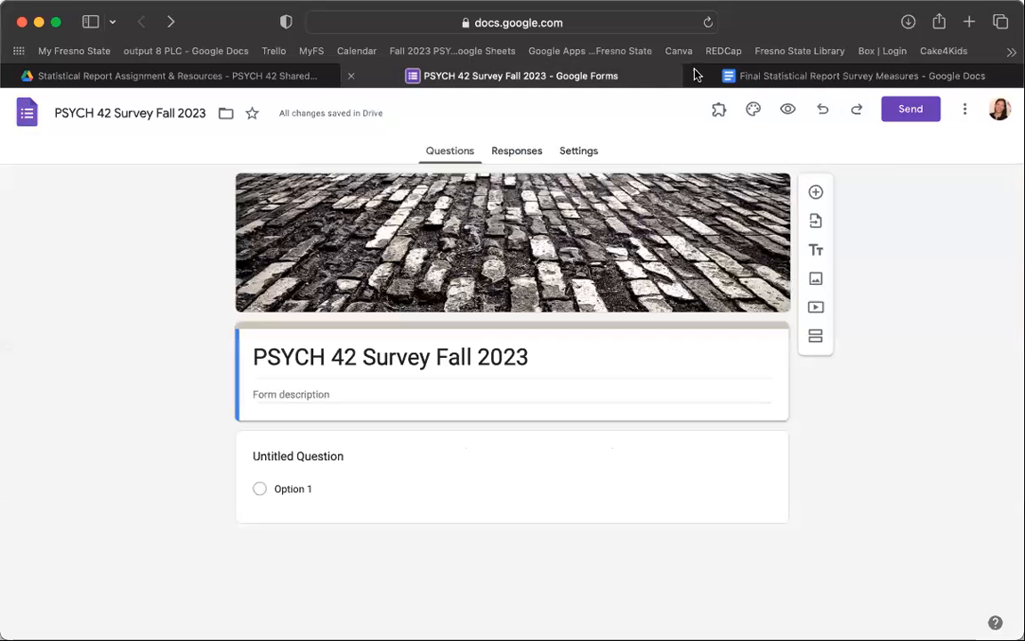
click(694, 74)
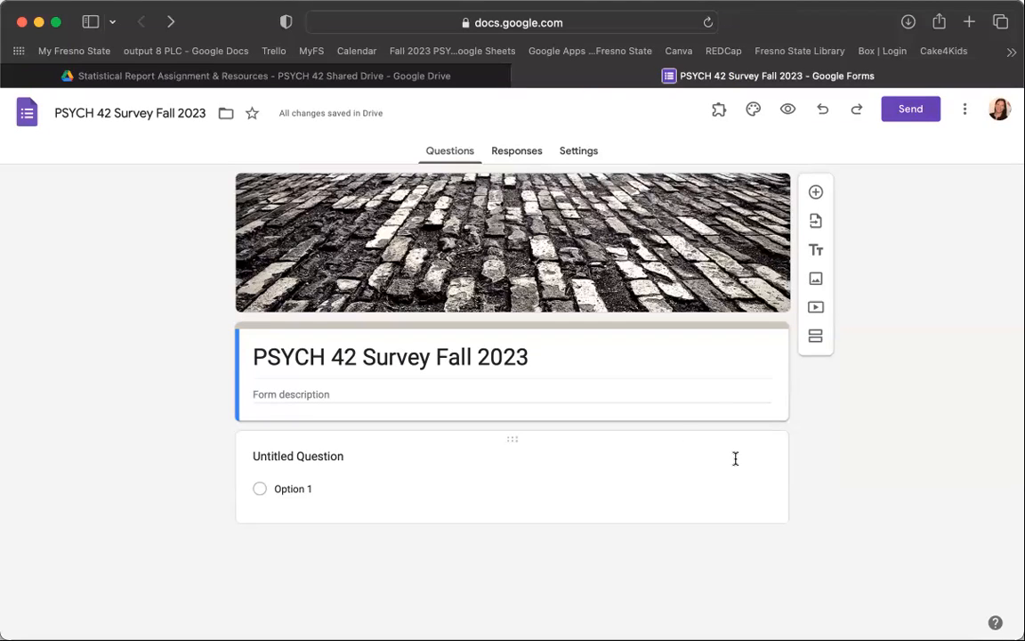
click(323, 455)
text(In)
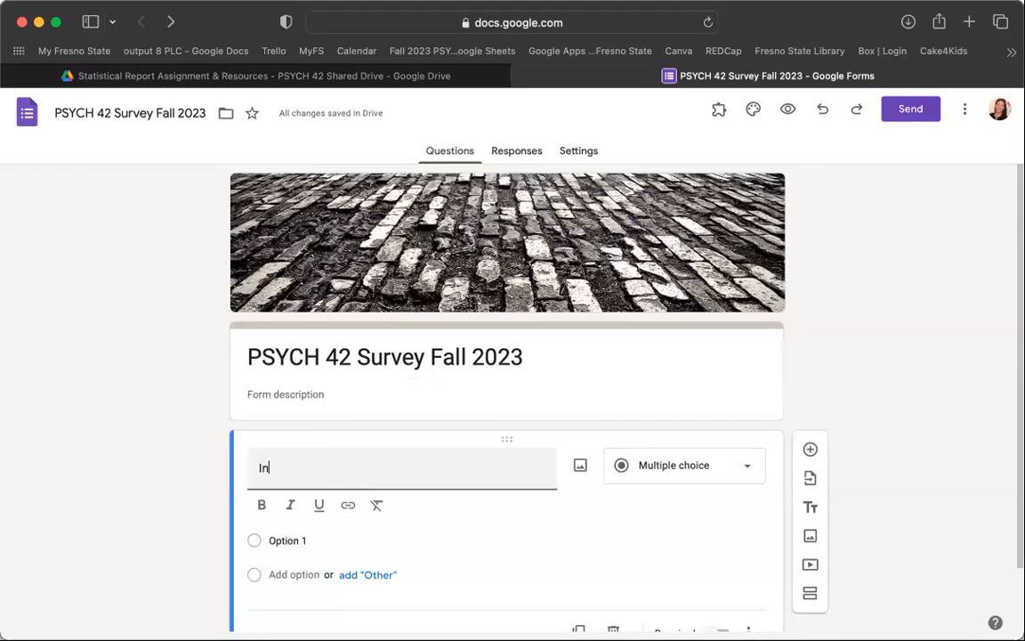
text(formed Consnet)
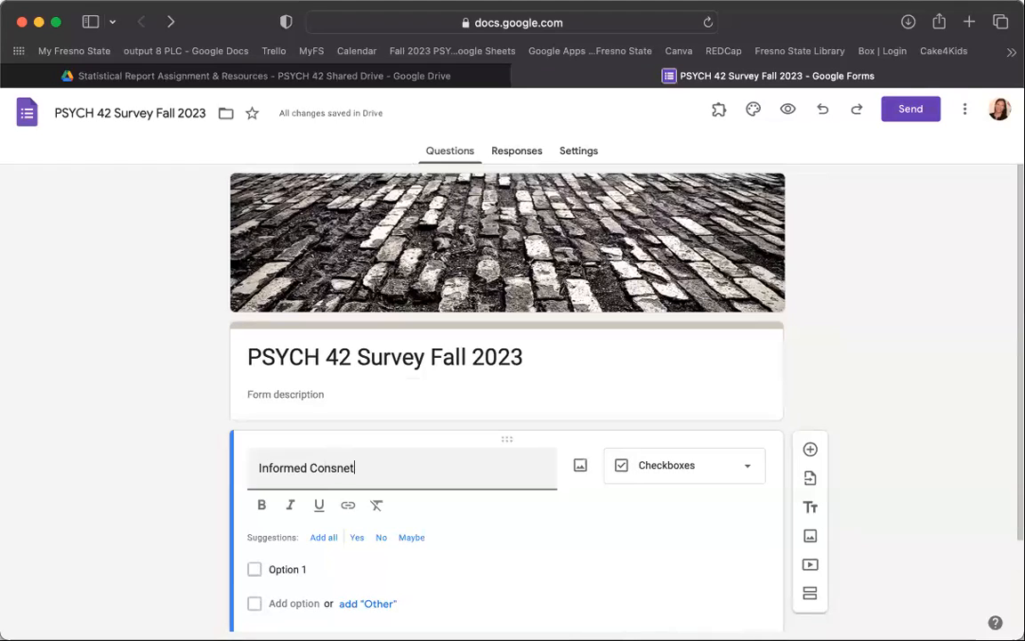
key(BackSpace)
key(BackSpace)
text(ent)
key(Return)
triple_click(270, 466)
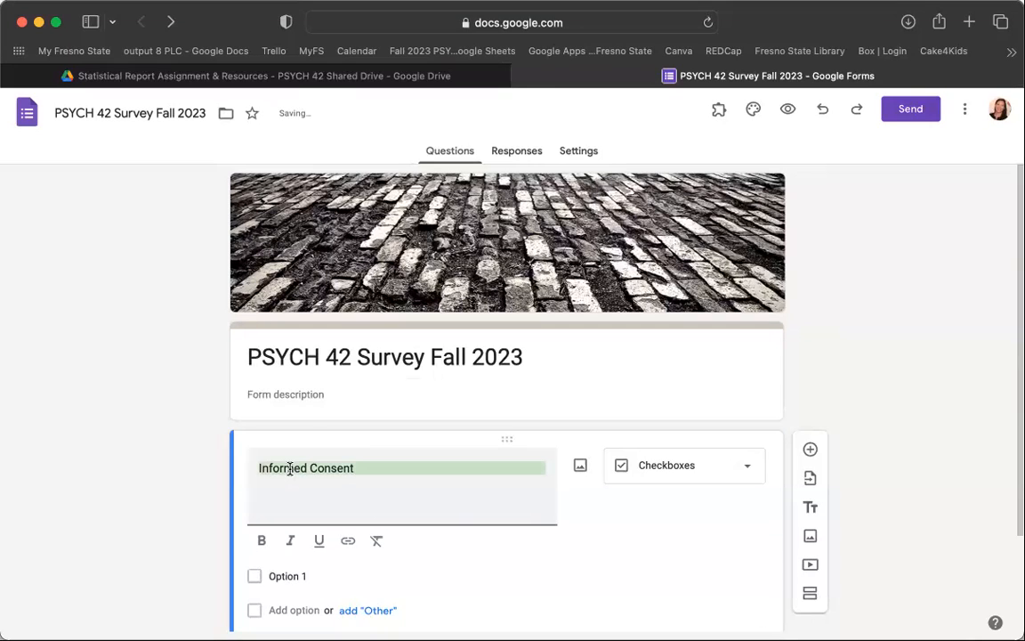
key(super+b)
Step: Paste the consent statement from the survey measures document below the Informed Consent heading
click(300, 493)
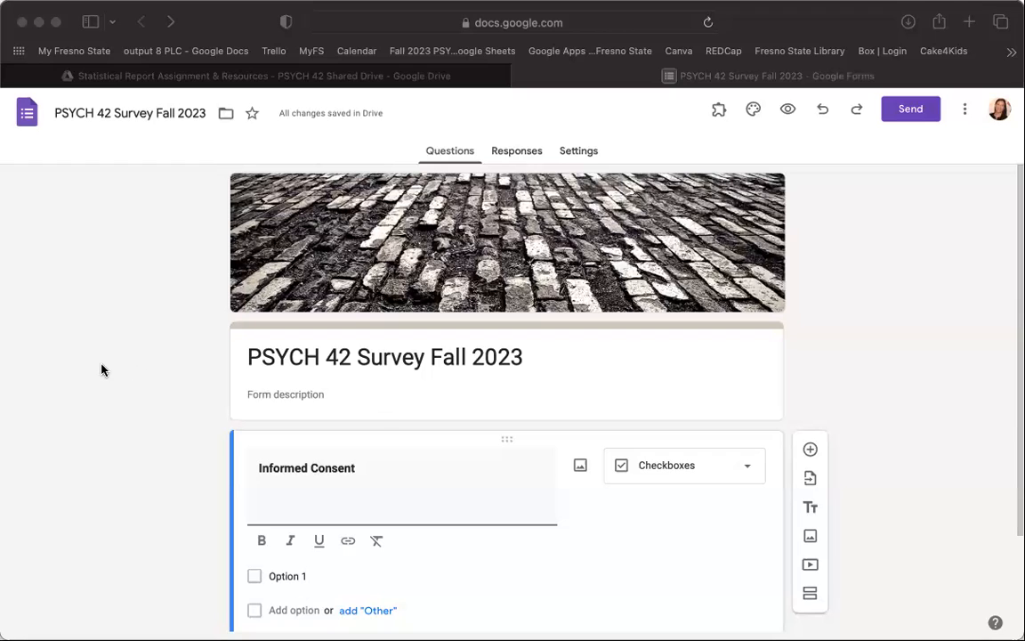
click(310, 506)
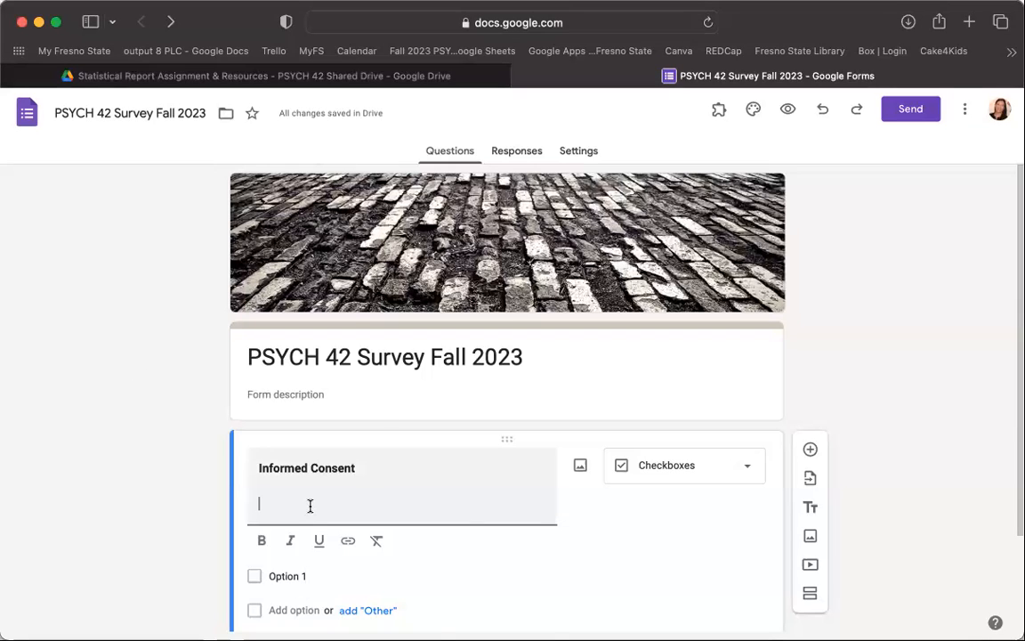
key(ctrl+v)
scroll(525, 455, down, 2)
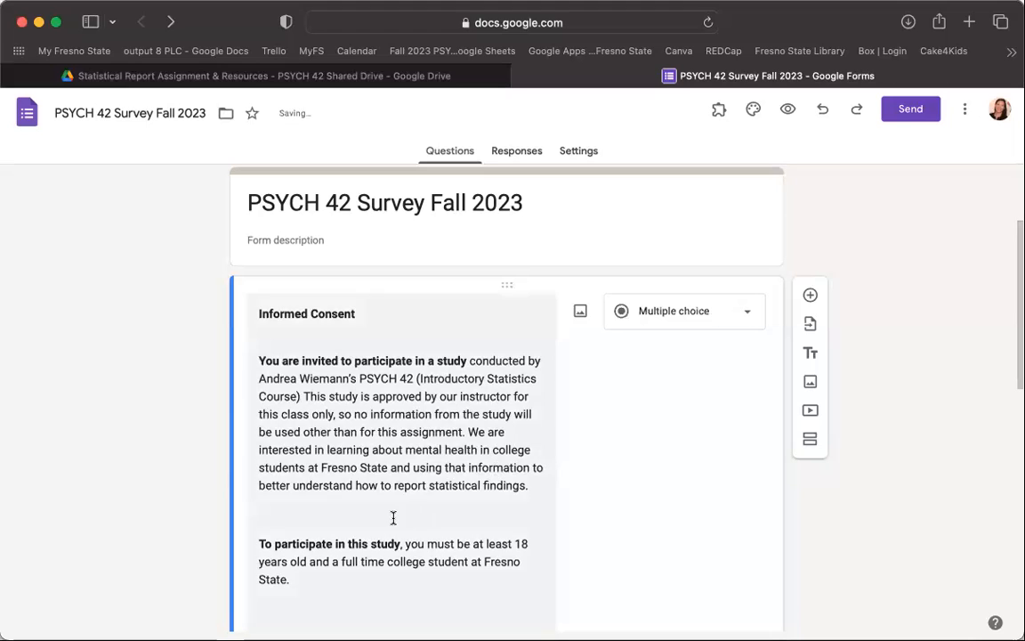
Step: Remove the extra blank lines between the pasted consent paragraphs and after the final sentence
key(BackSpace)
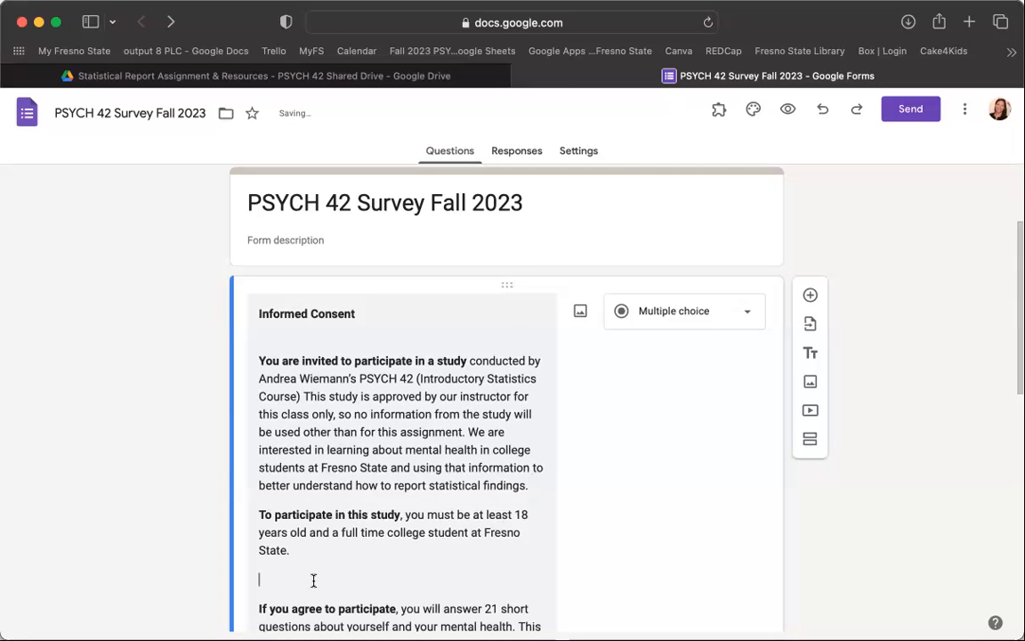
click(325, 555)
scroll(308, 568, down, 3)
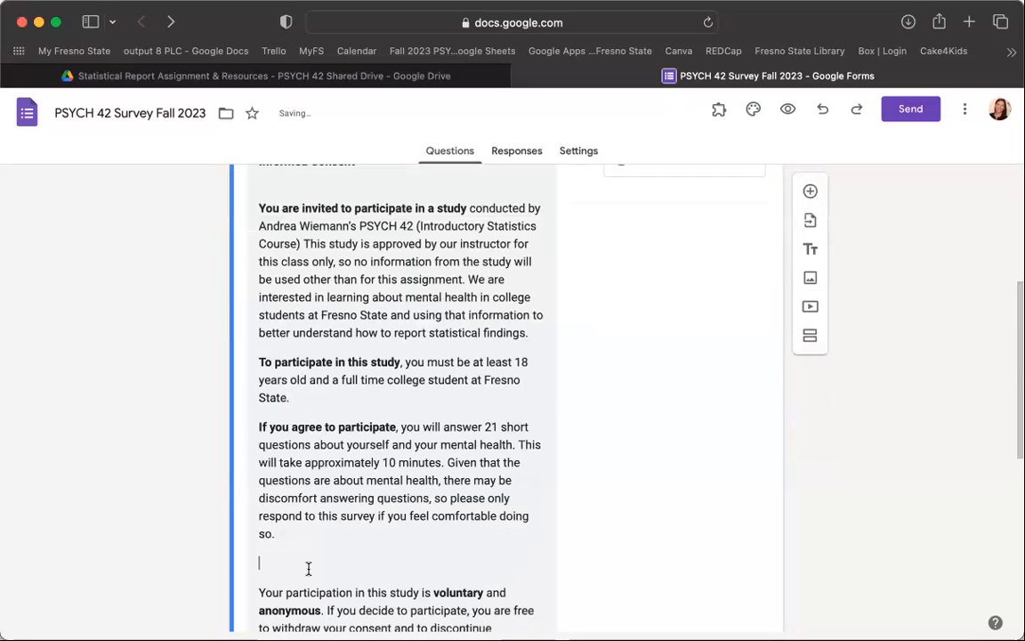
key(BackSpace)
scroll(365, 425, down, 3)
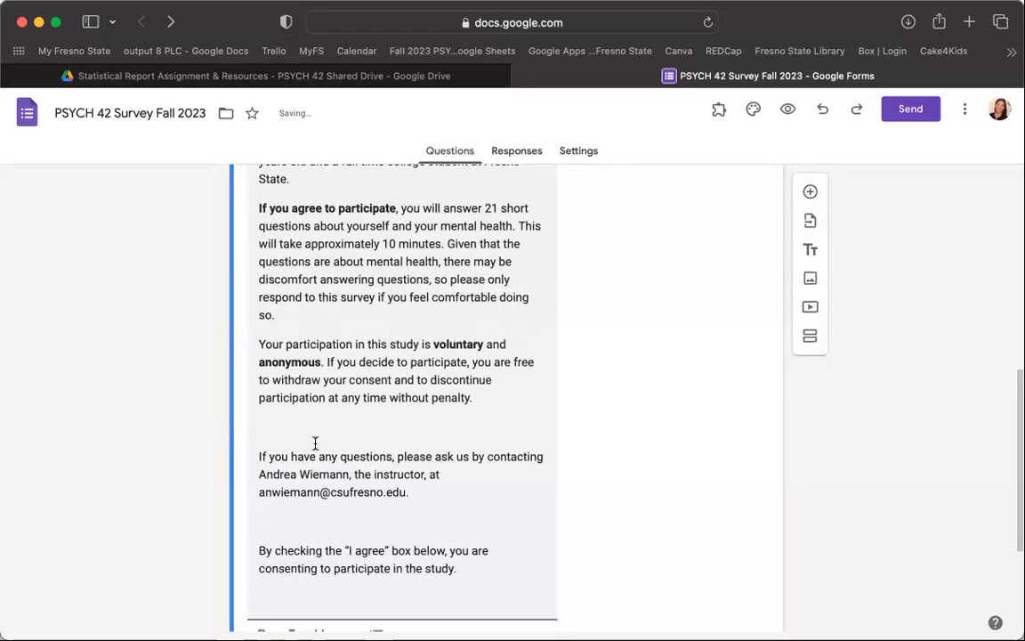
key(BackSpace)
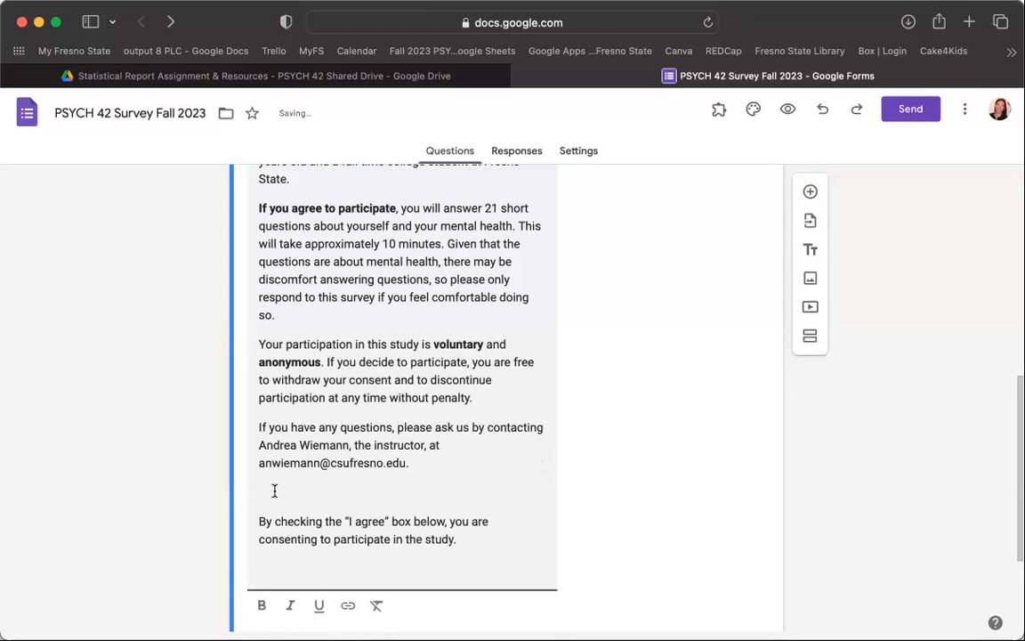
click(274, 491)
key(BackSpace)
key(BackSpace)
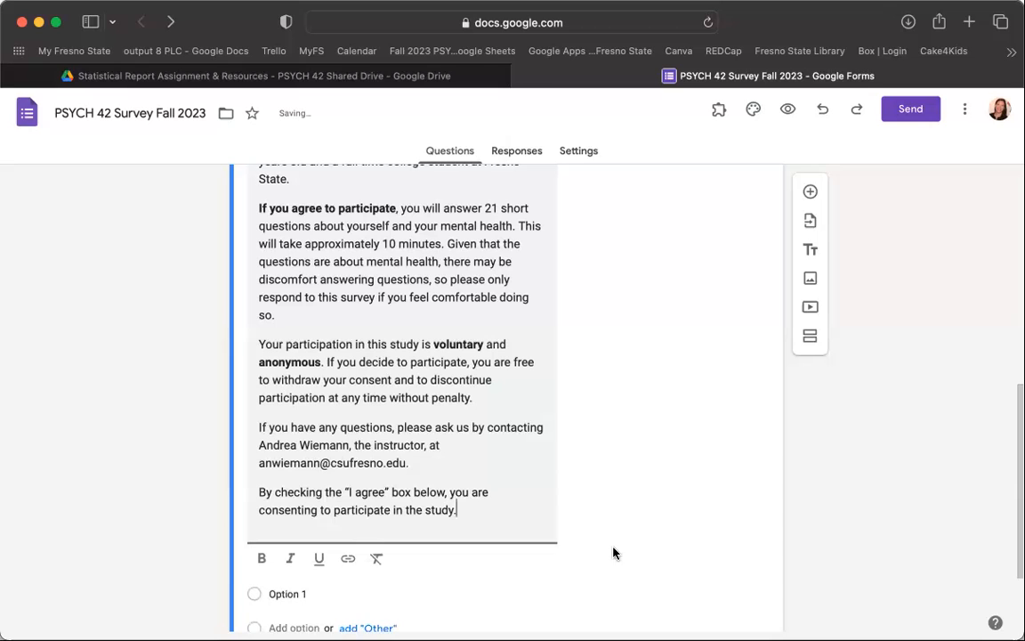
Step: Remove the blank line between the Informed Consent heading and the first consent paragraph
scroll(721, 449, up, 5)
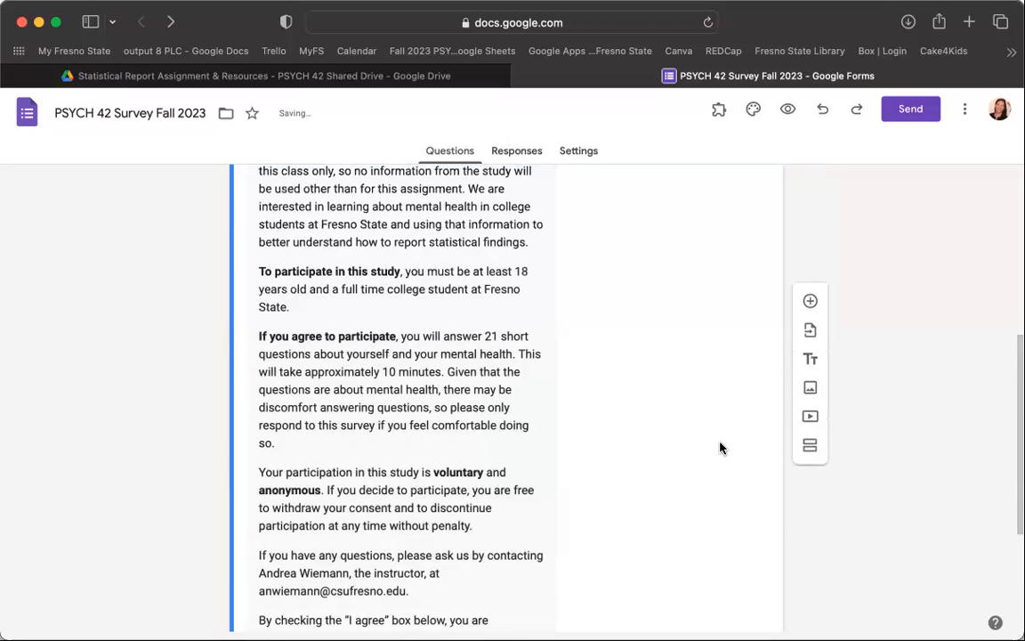
scroll(721, 449, up, 3)
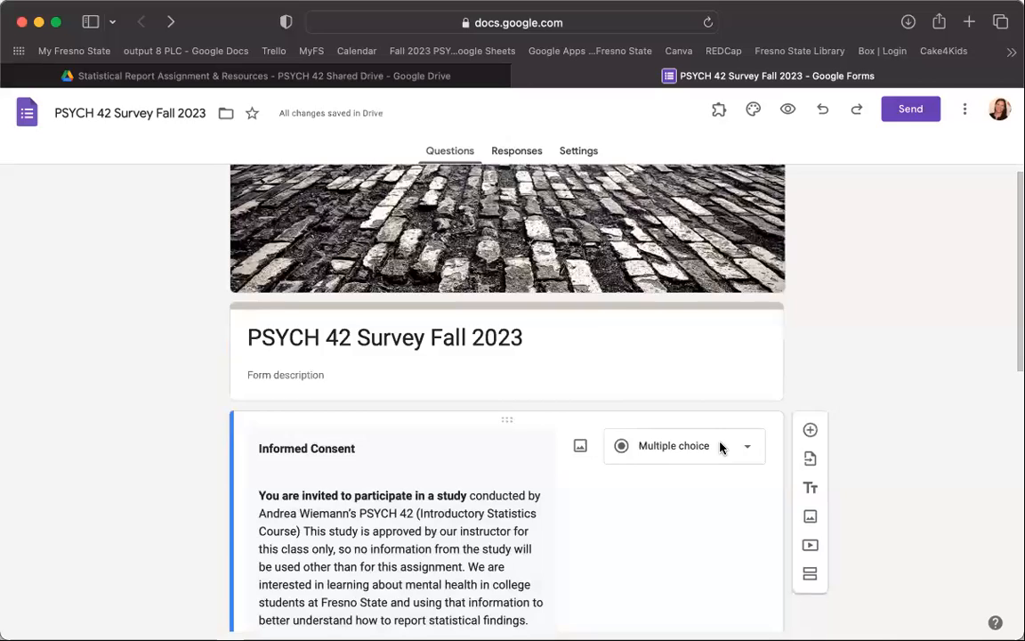
key(super+equal)
key(super+equal)
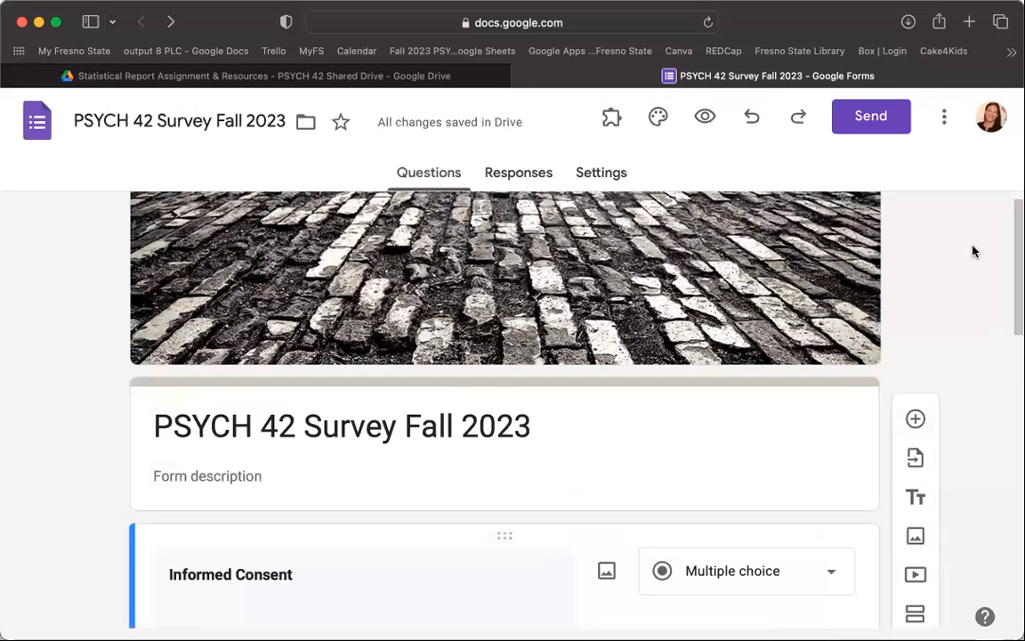
scroll(974, 252, down, 5)
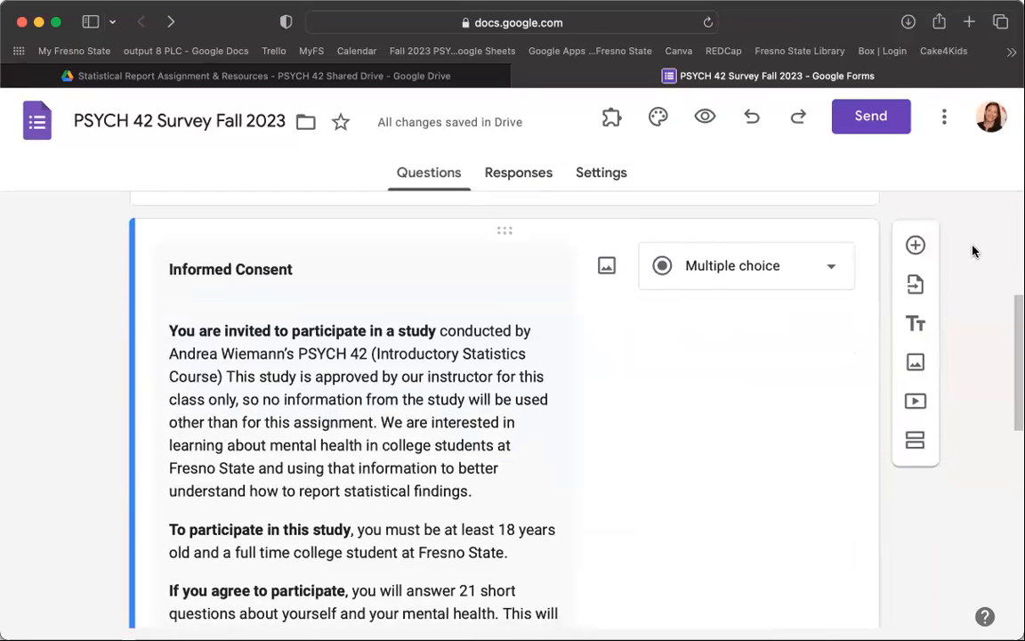
click(229, 281)
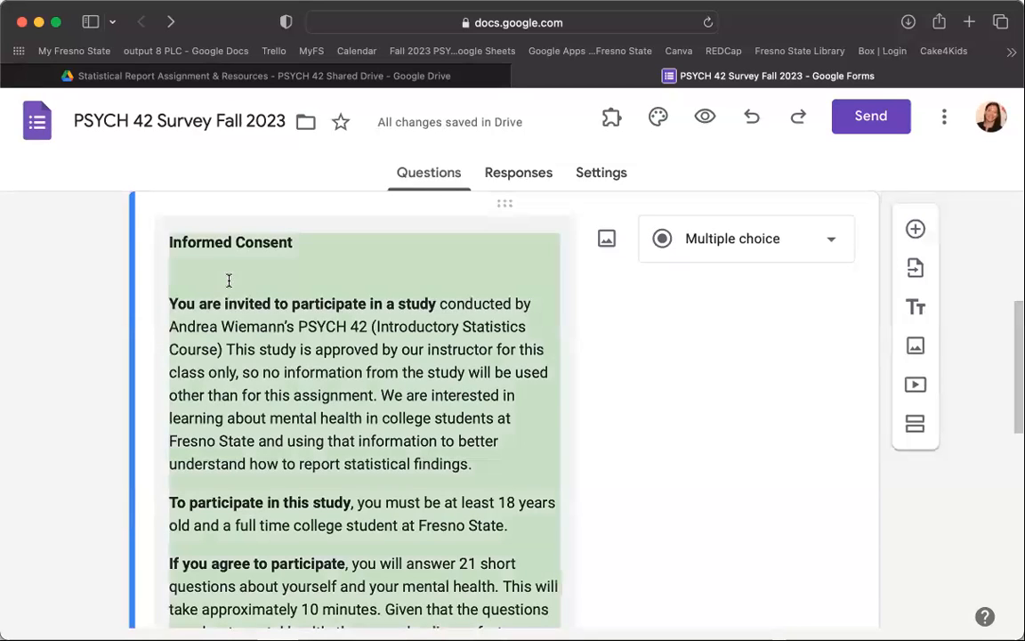
click(192, 262)
key(BackSpace)
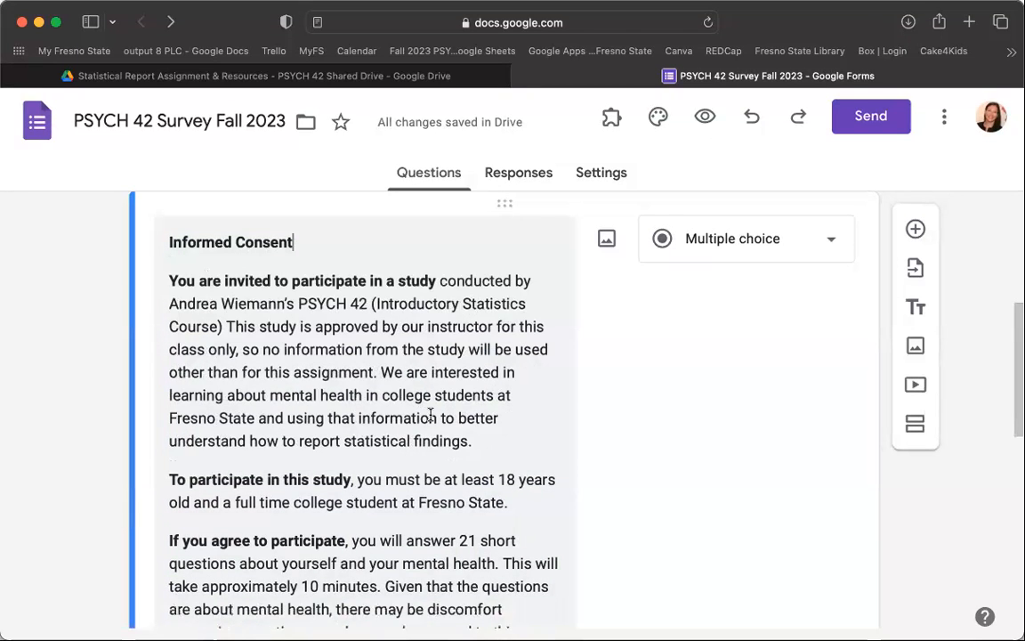
Step: Check the consent question's text and the question types available for it
scroll(430, 415, down, 1)
scroll(430, 415, down, 6)
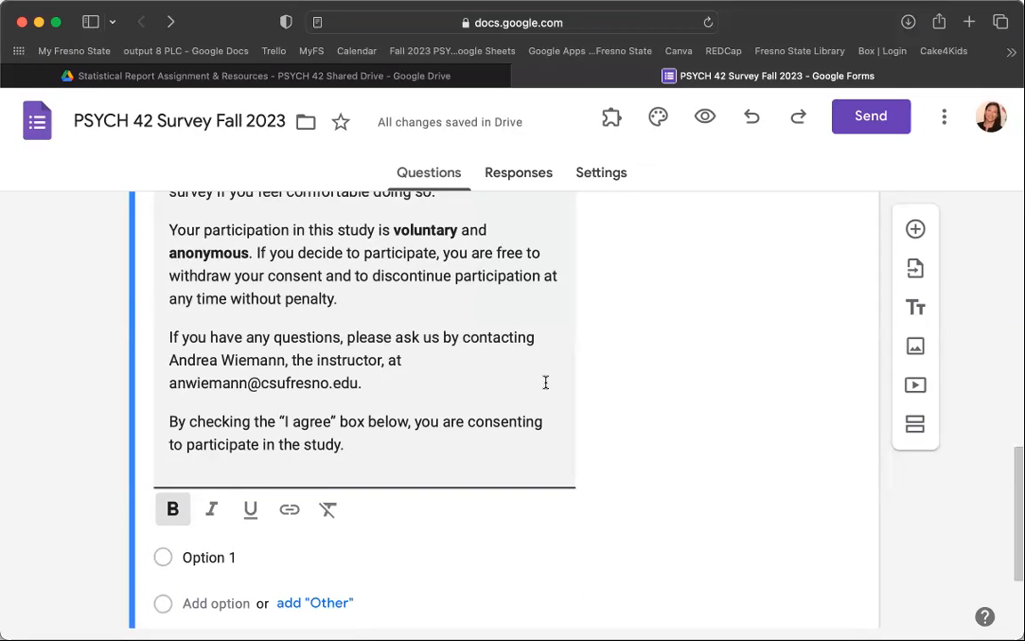
scroll(545, 382, down, 1)
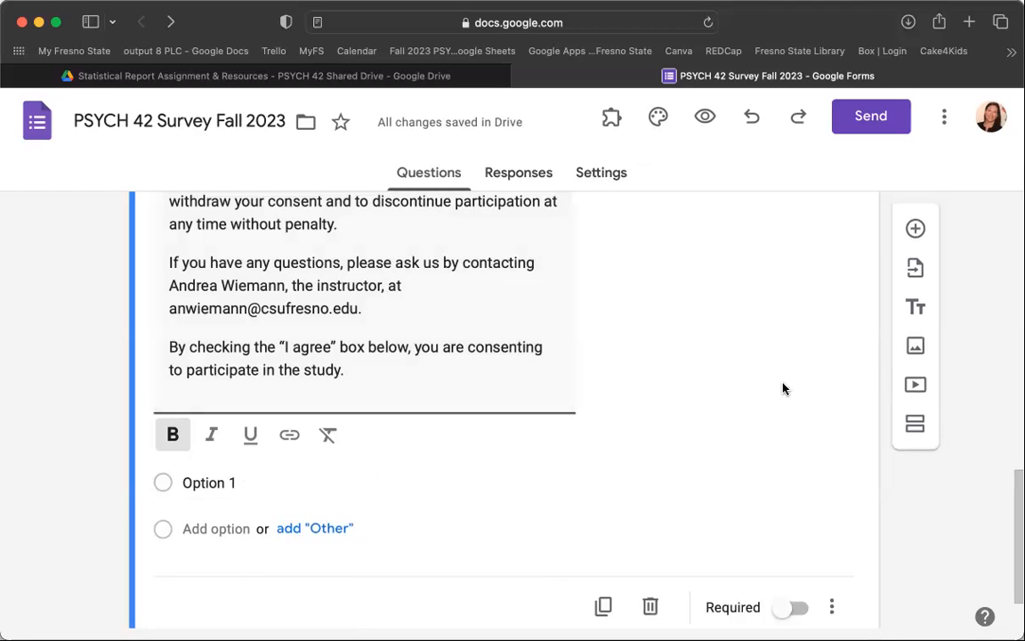
scroll(814, 389, up, 5)
scroll(815, 389, up, 3)
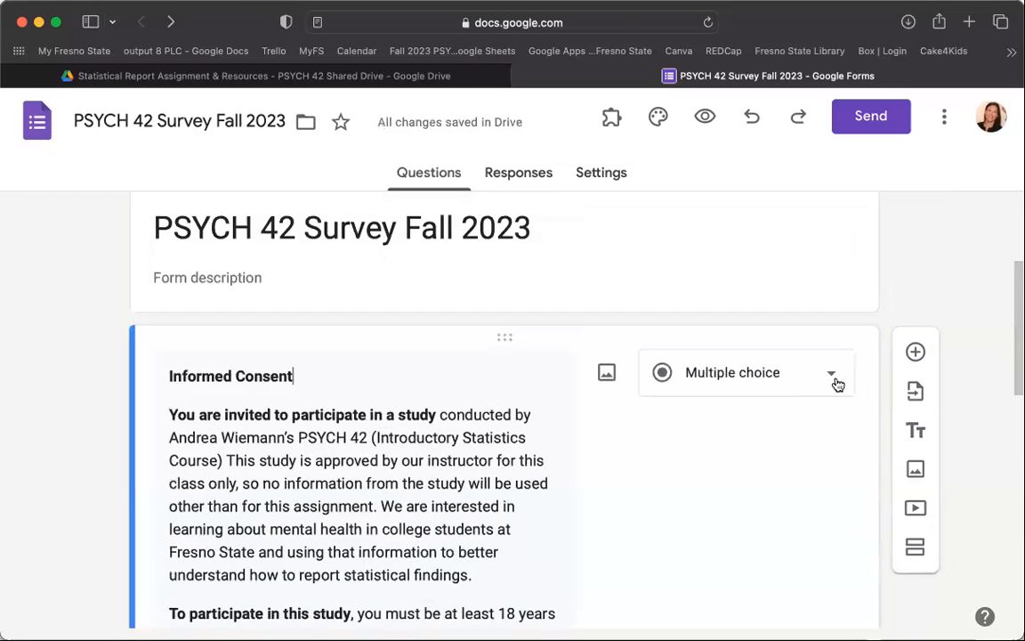
click(826, 385)
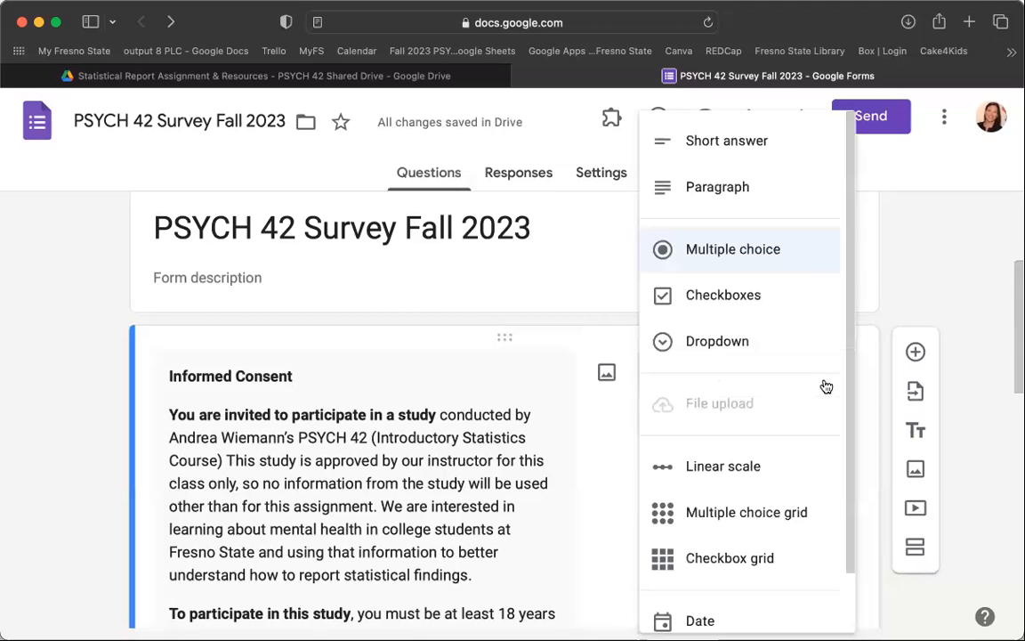
click(911, 251)
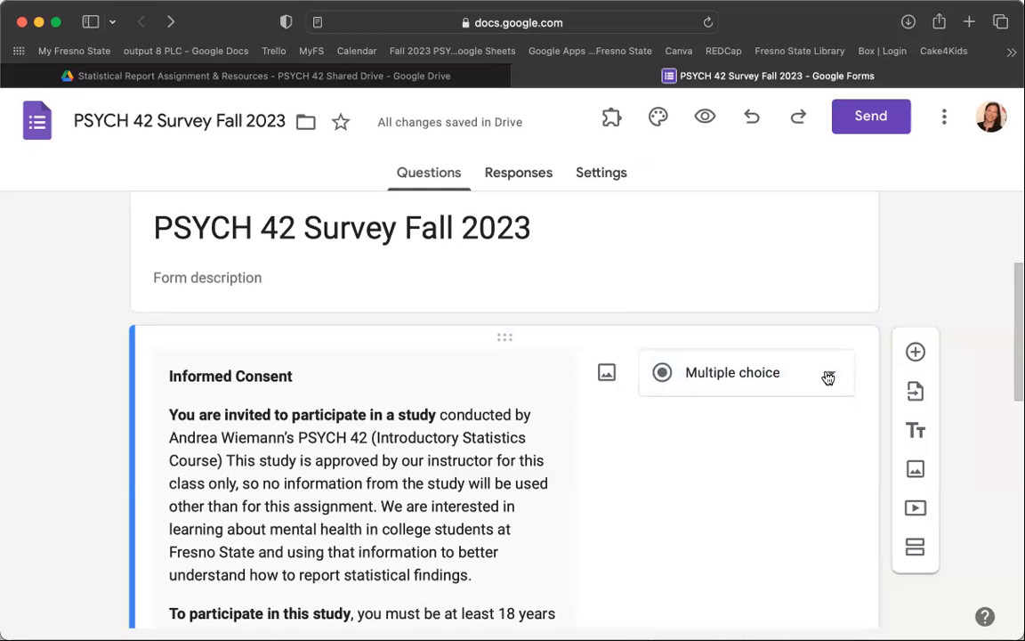
Step: Name the consent question's first answer option "I agree to participate"
scroll(630, 416, down, 8)
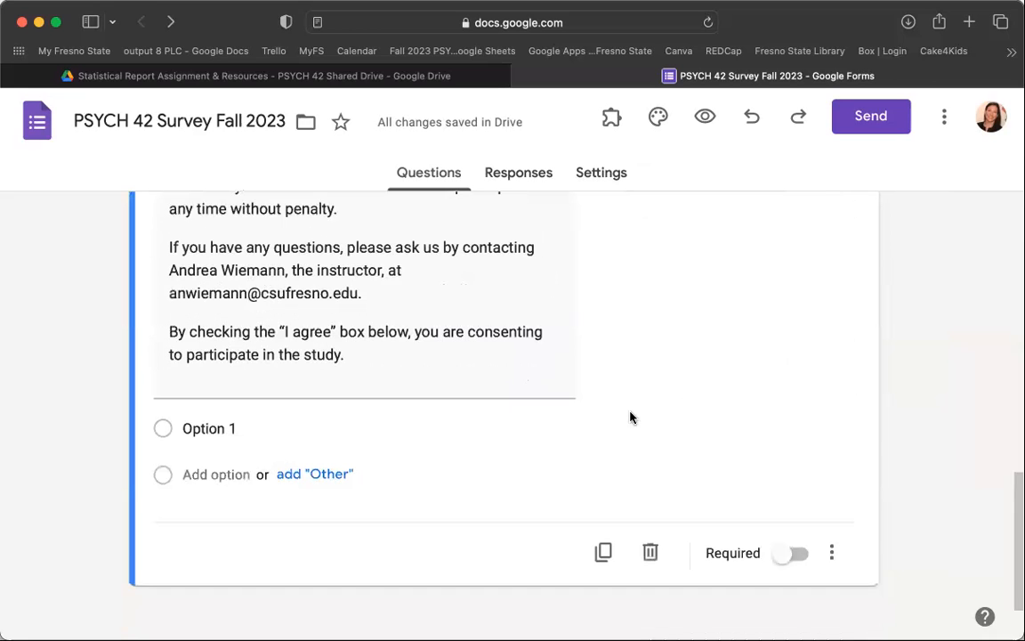
scroll(631, 417, down, 1)
click(229, 408)
text(I agree to participan)
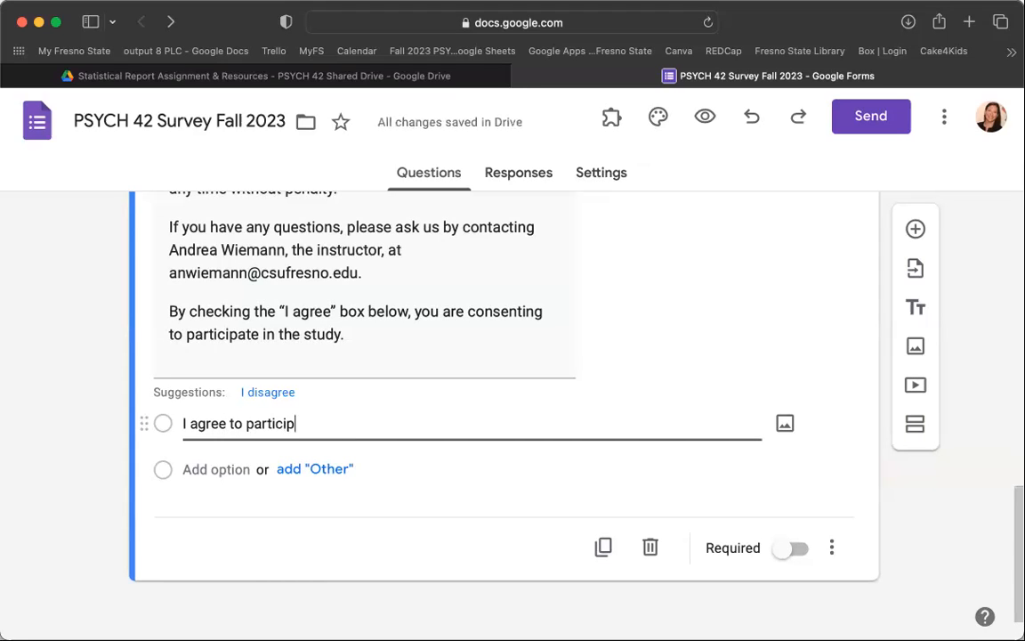
key(BackSpace)
text(ate)
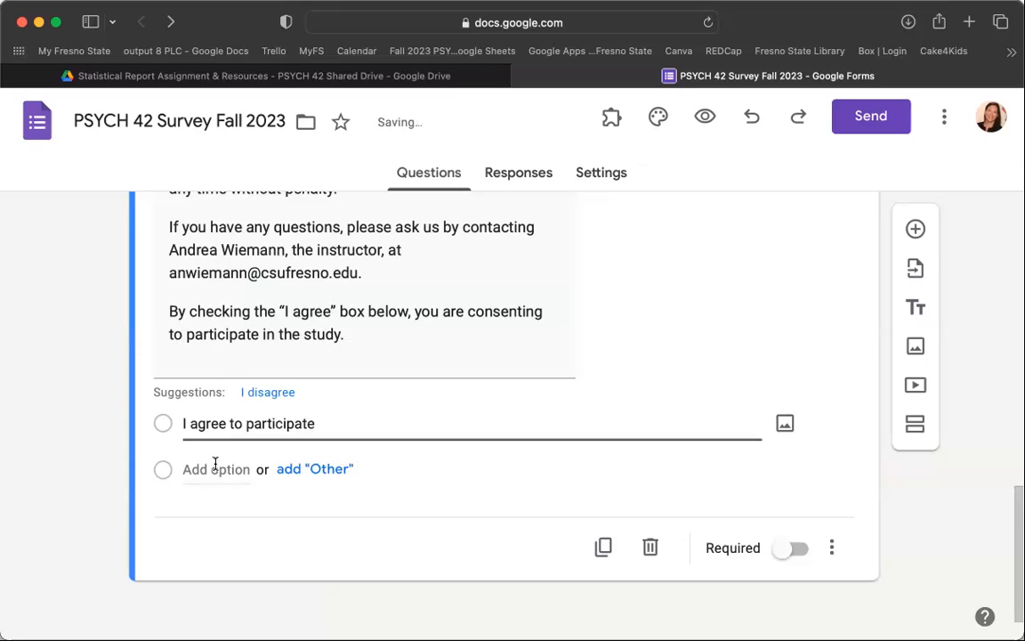
Step: Add a second answer option to the consent question reading "I disagree to participate"
click(217, 469)
click(267, 454)
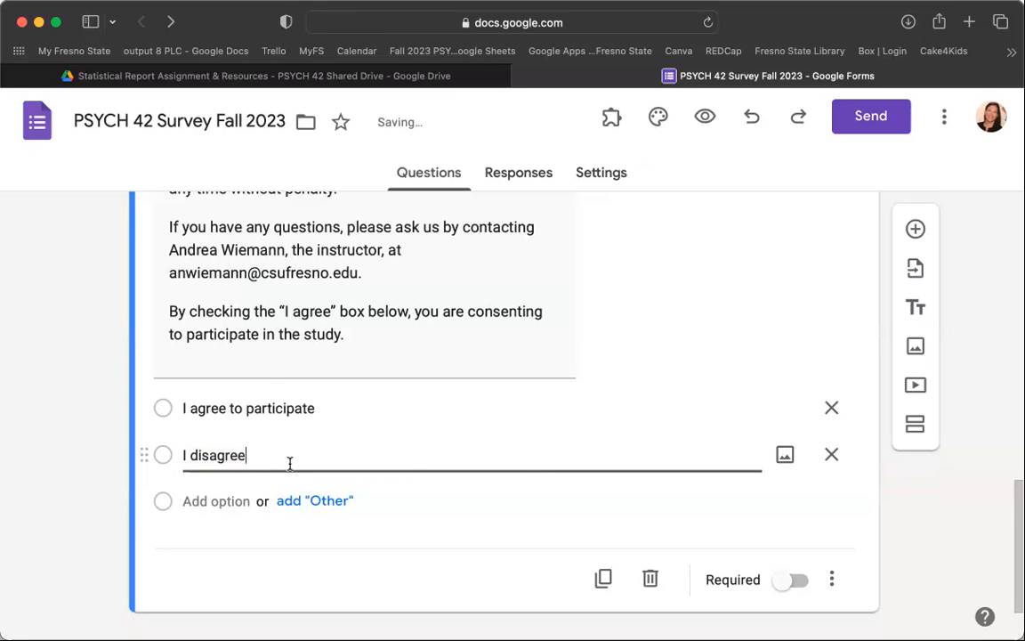
text(to participate)
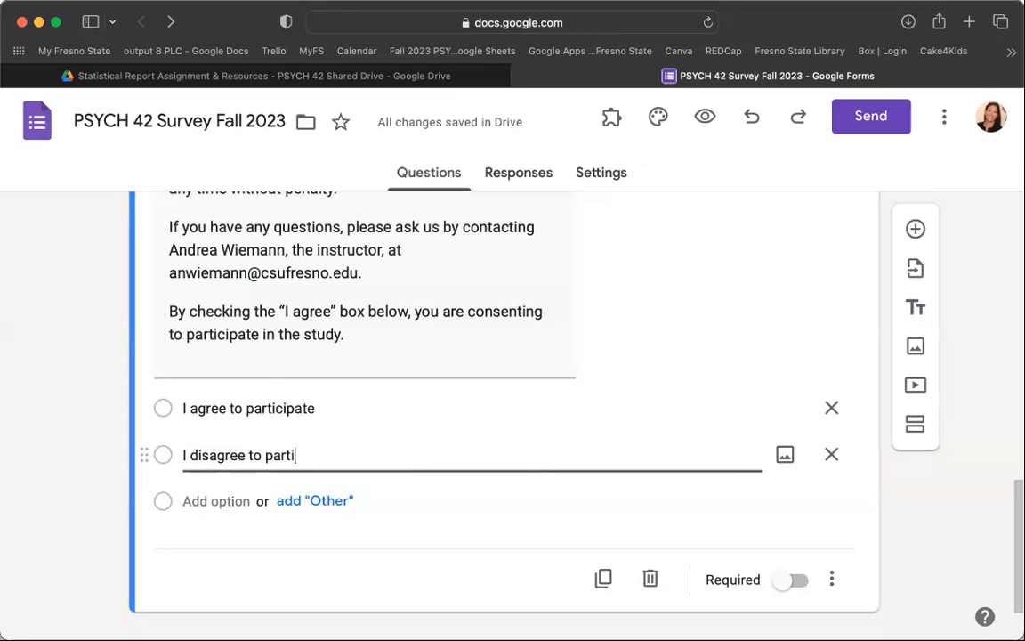
click(932, 525)
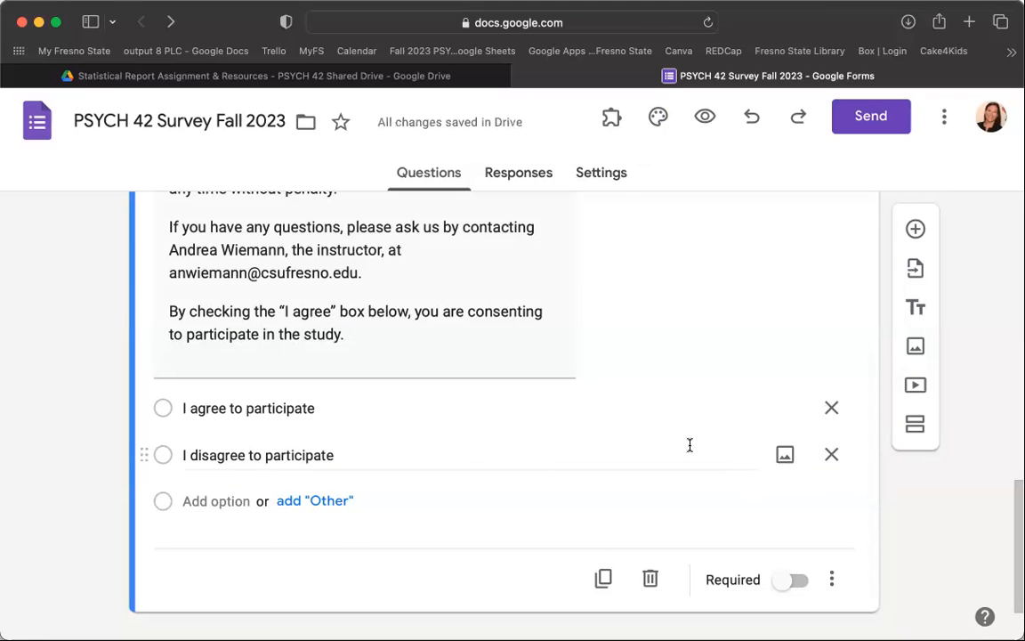
Step: Replace the word "disagree" with "do not" in the consent question's second answer option
scroll(486, 391, down, 1)
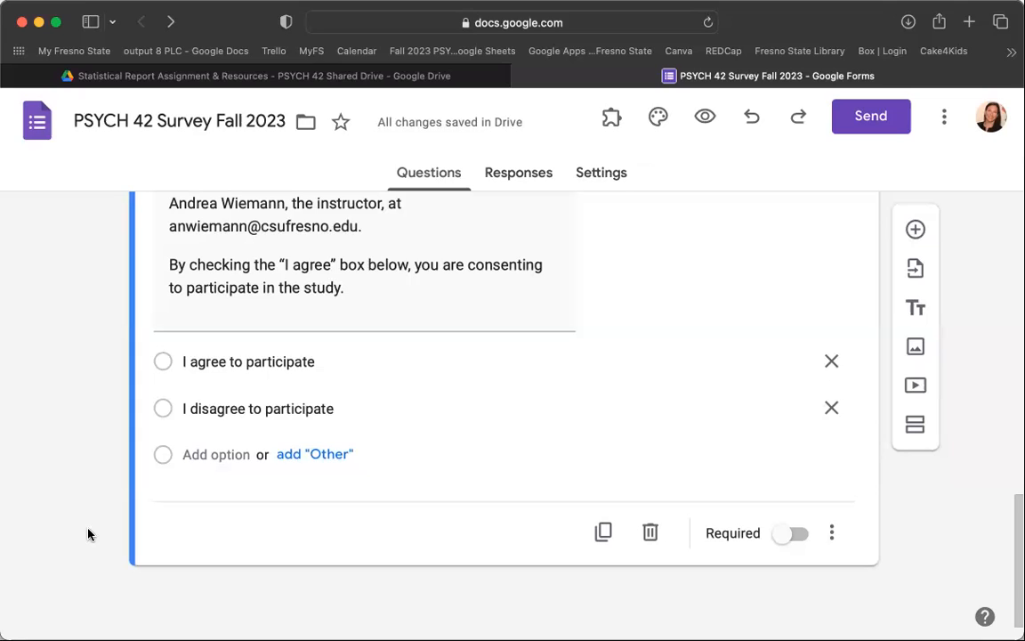
double_click(216, 409)
text(do not)
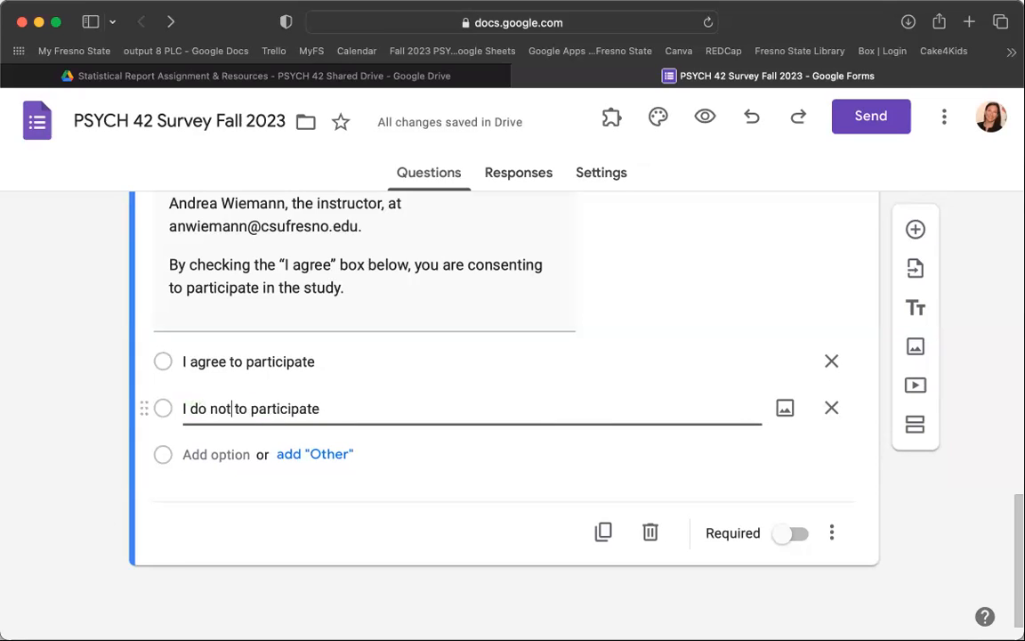
click(66, 449)
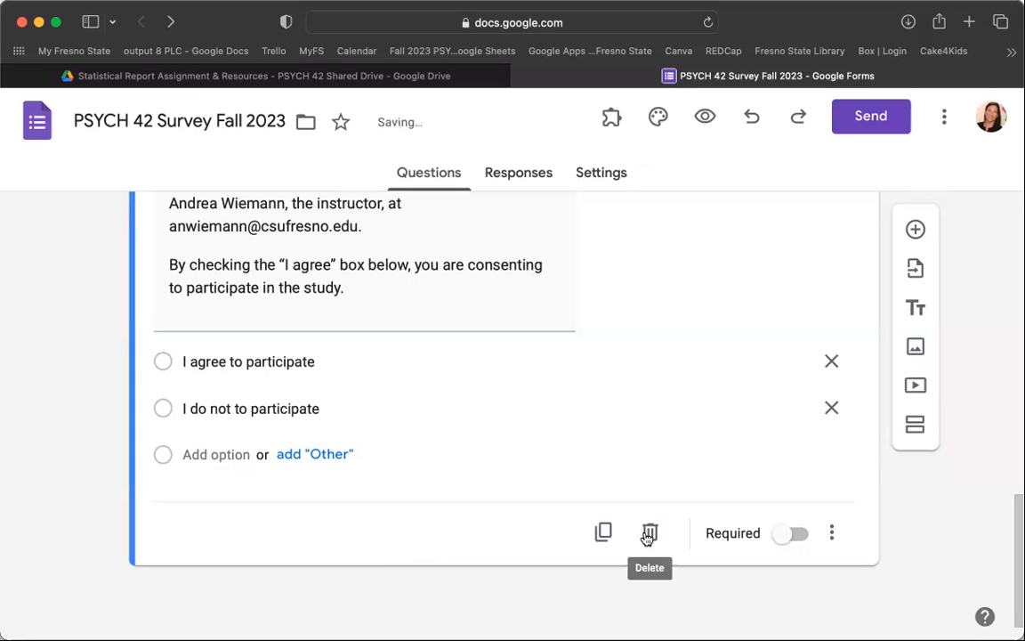
Step: Make the informed consent question required
click(783, 538)
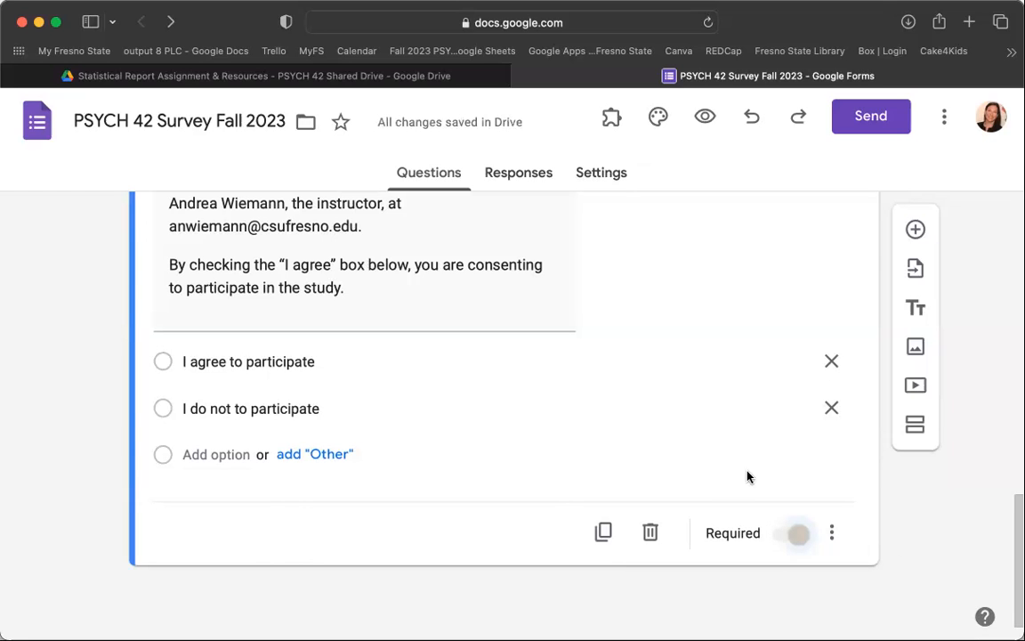
scroll(673, 431, up, 10)
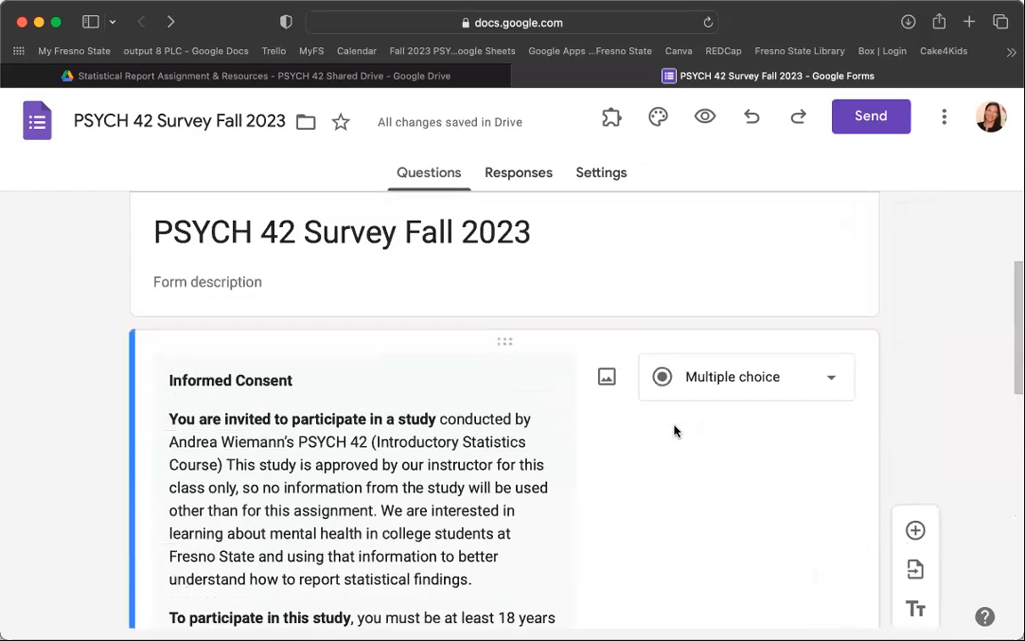
scroll(673, 431, down, 10)
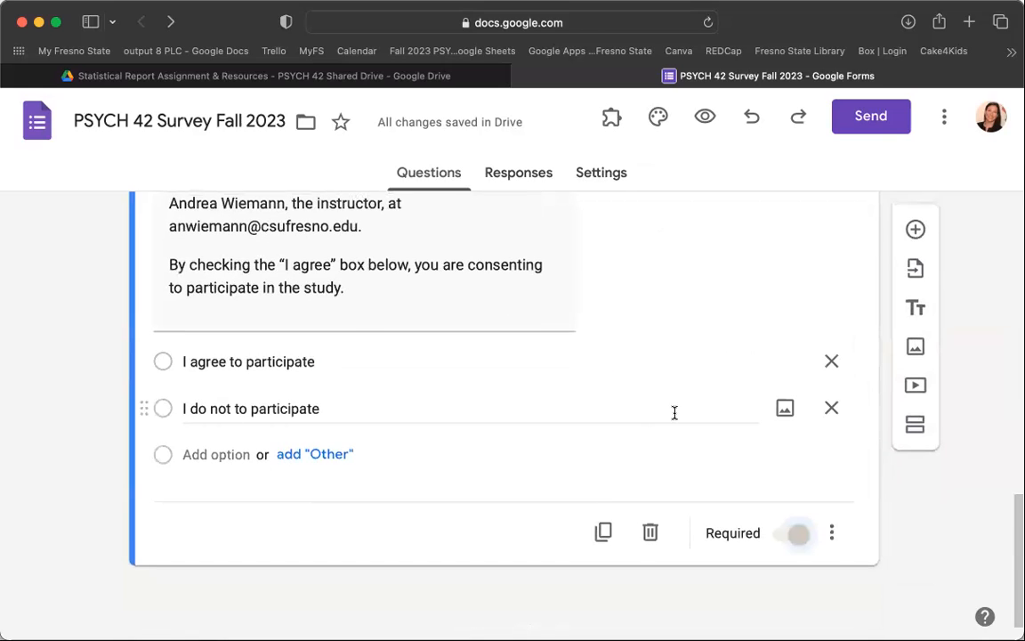
Step: Insert the missing word in the second answer option so it reads "I do not agree to participate"
click(234, 407)
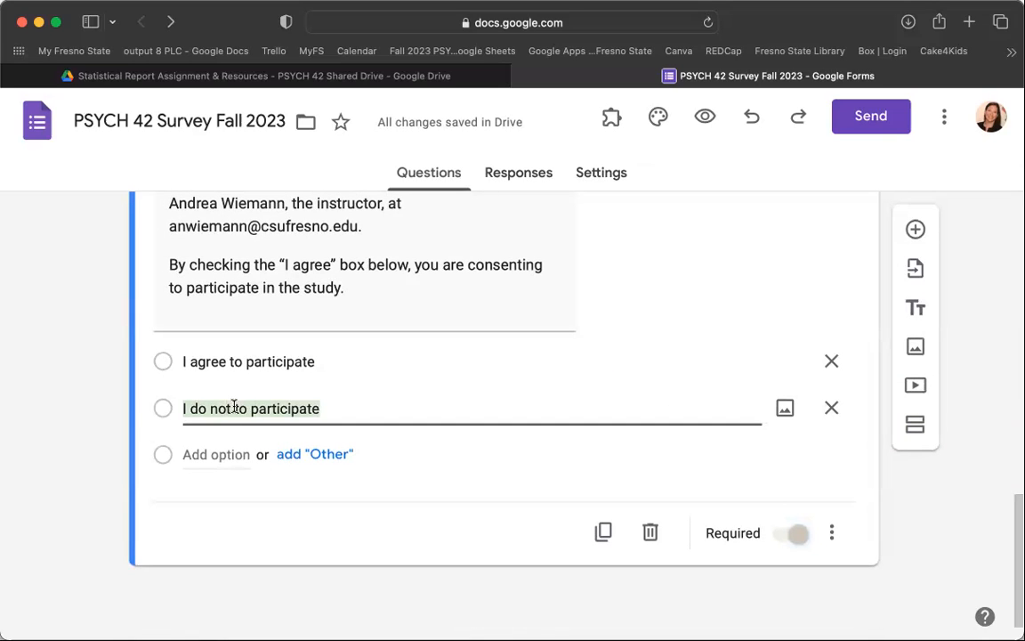
click(234, 406)
text(agree)
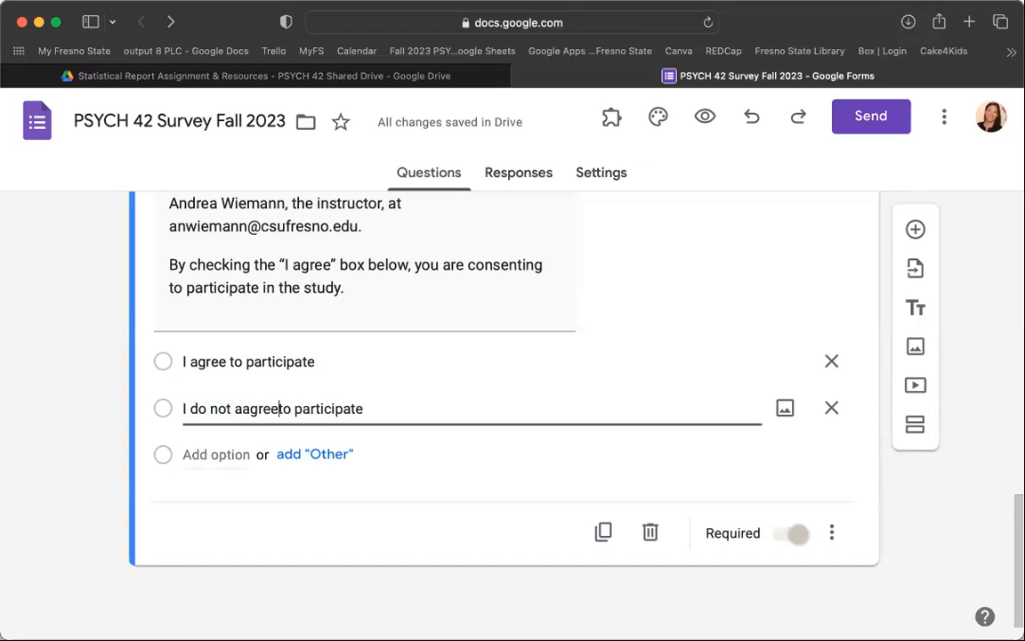
click(906, 544)
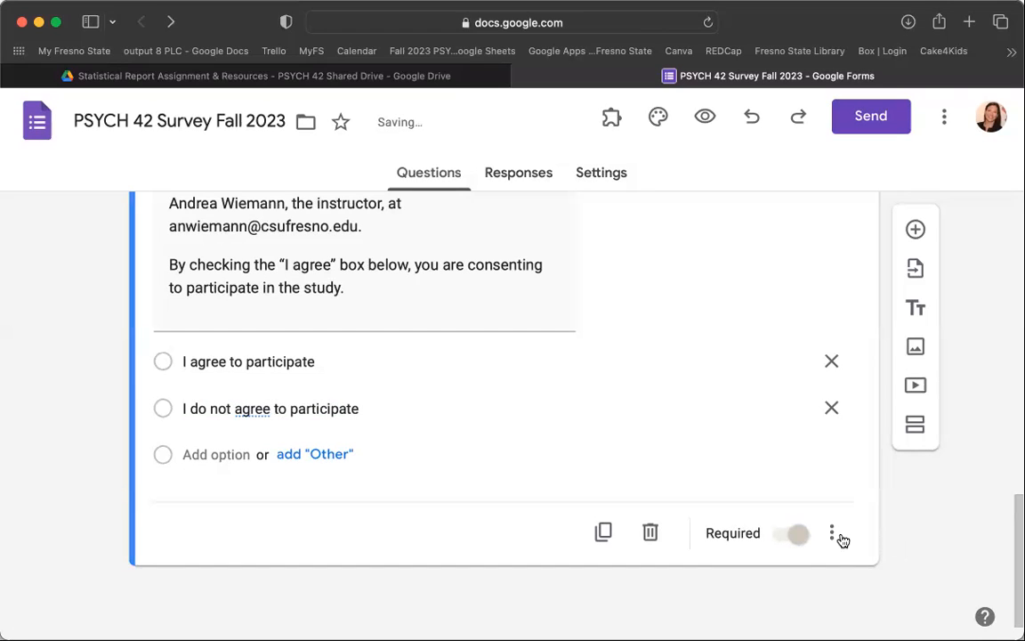
Step: Enable going to a section based on the answer for the consent question
click(840, 536)
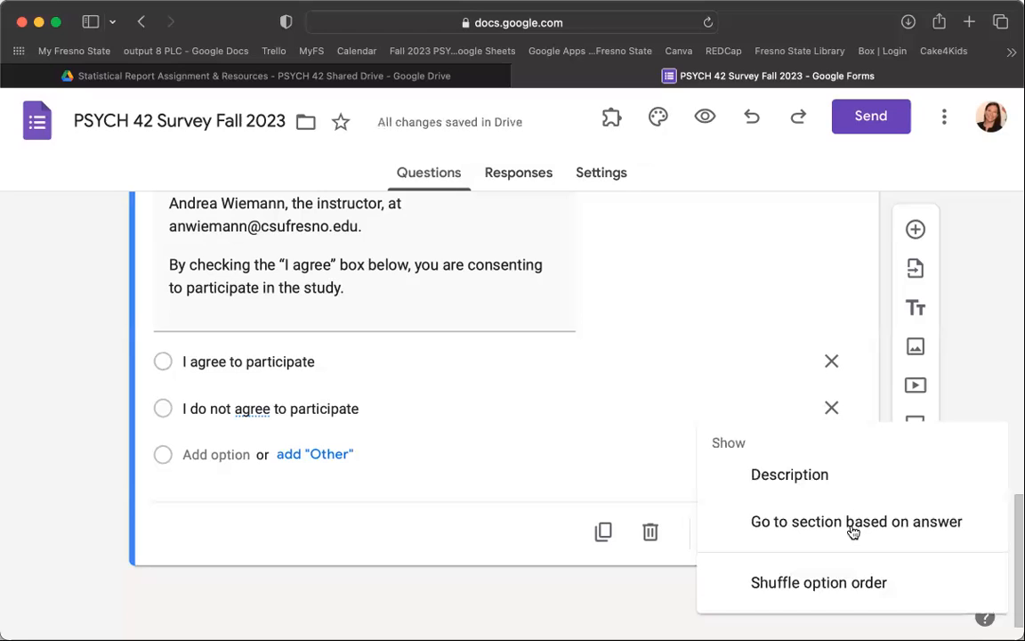
key(Escape)
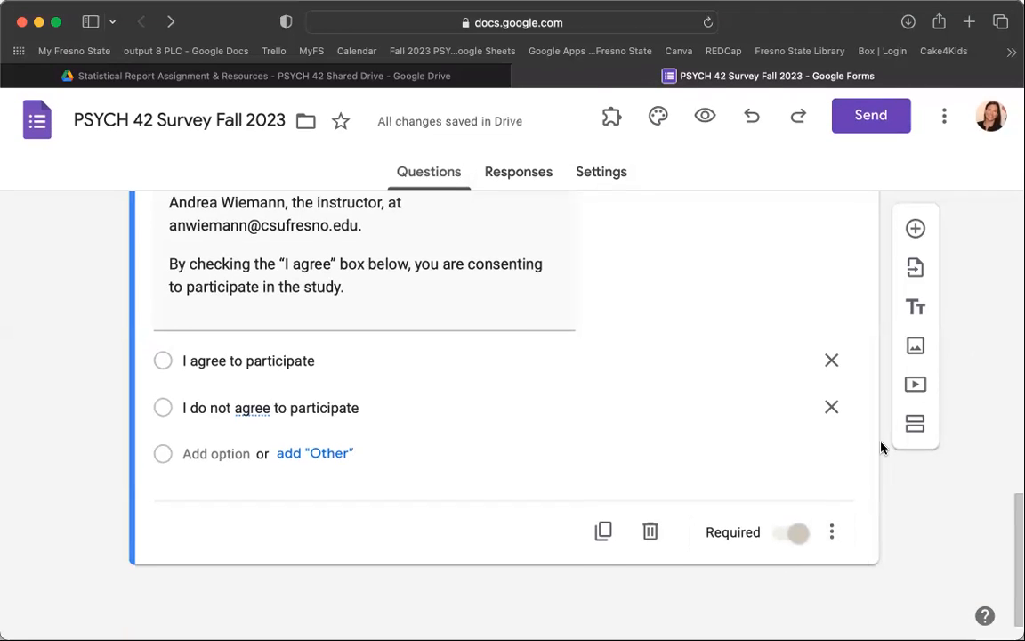
click(837, 533)
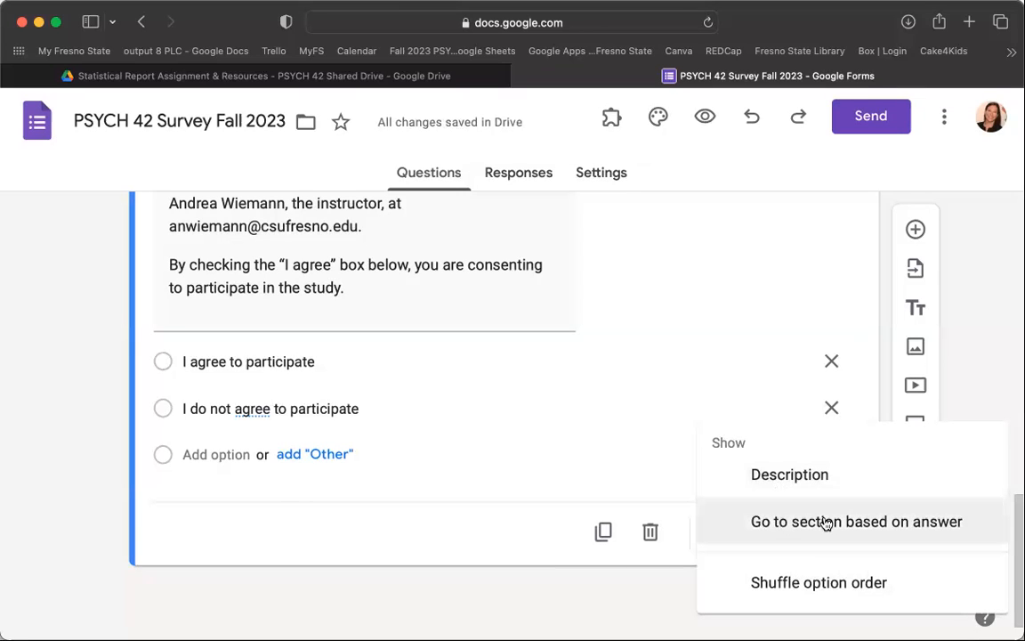
click(876, 526)
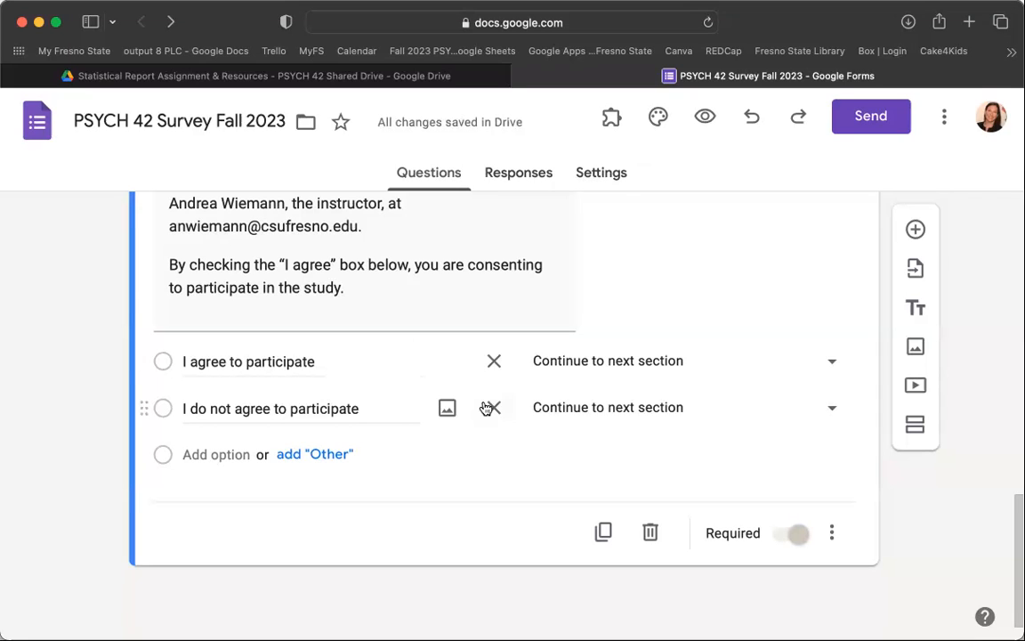
Step: Set the "I do not agree to participate" answer to submit the form, and review the consent question
click(834, 413)
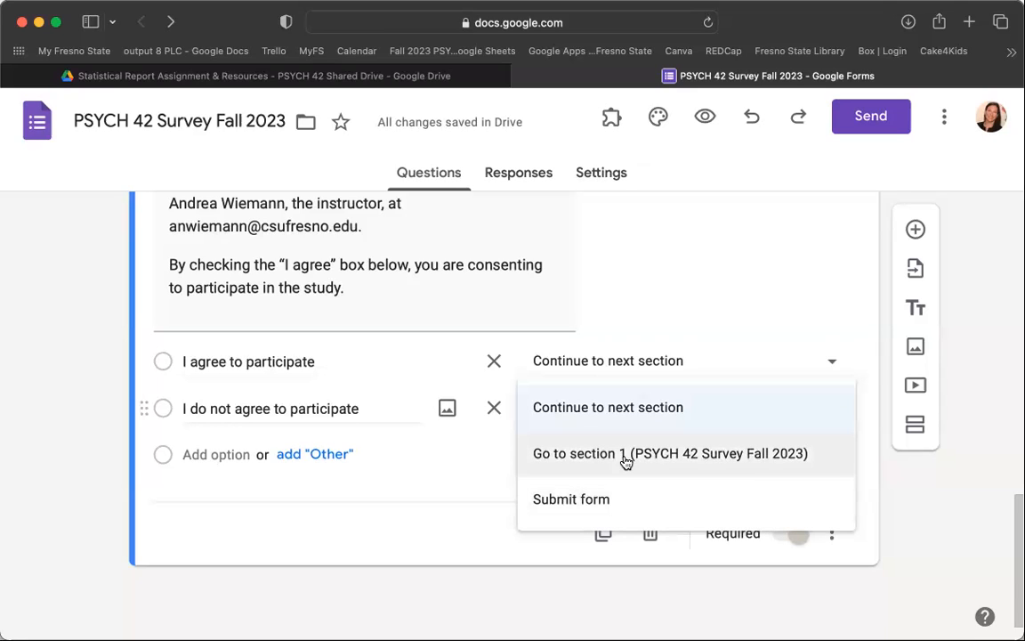
click(588, 500)
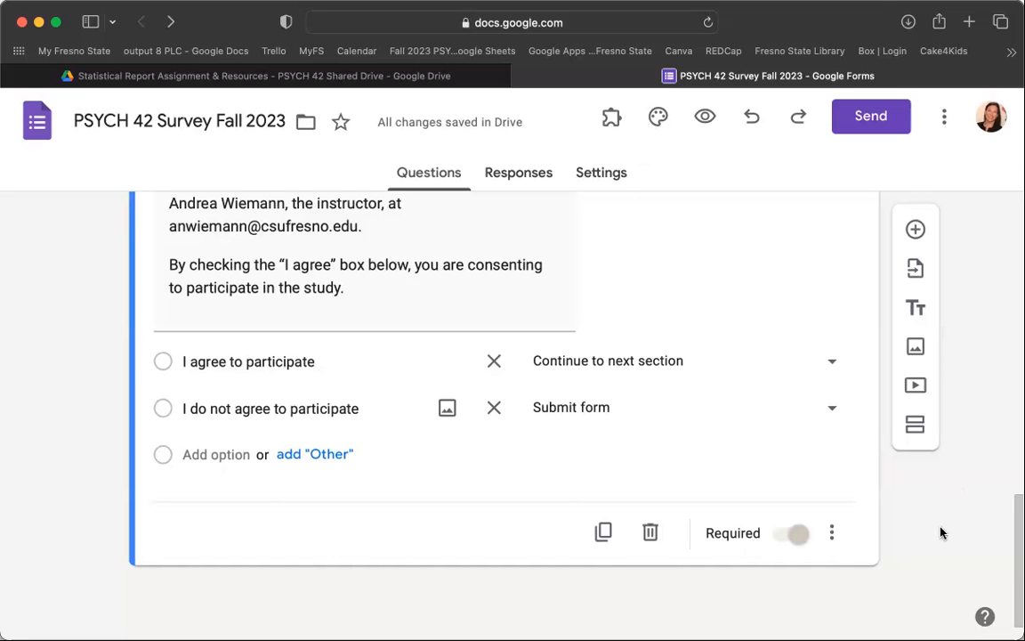
scroll(941, 533, up, 3)
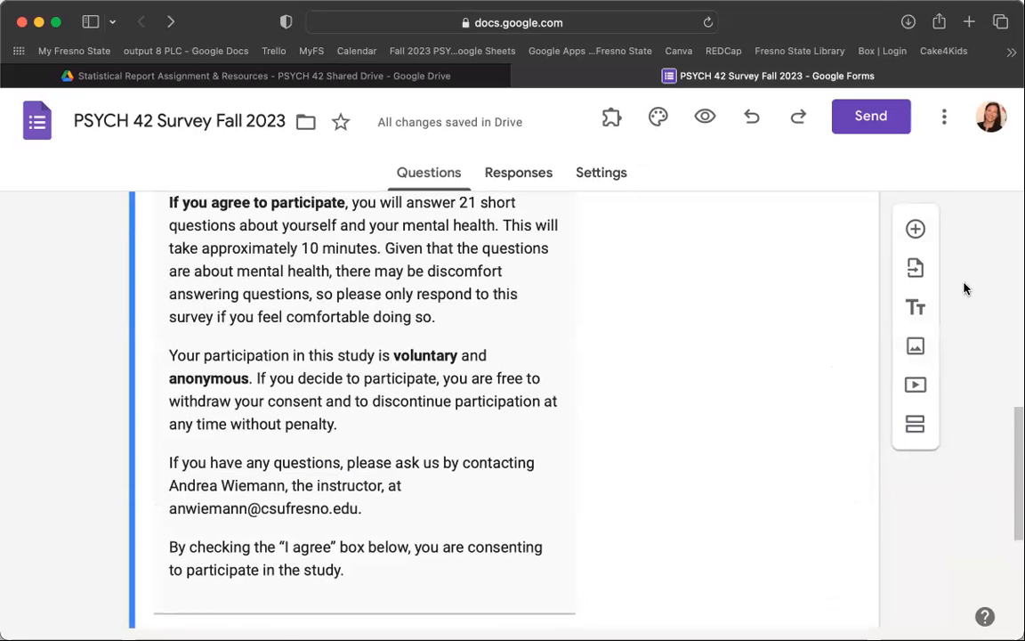
scroll(966, 288, down, 3)
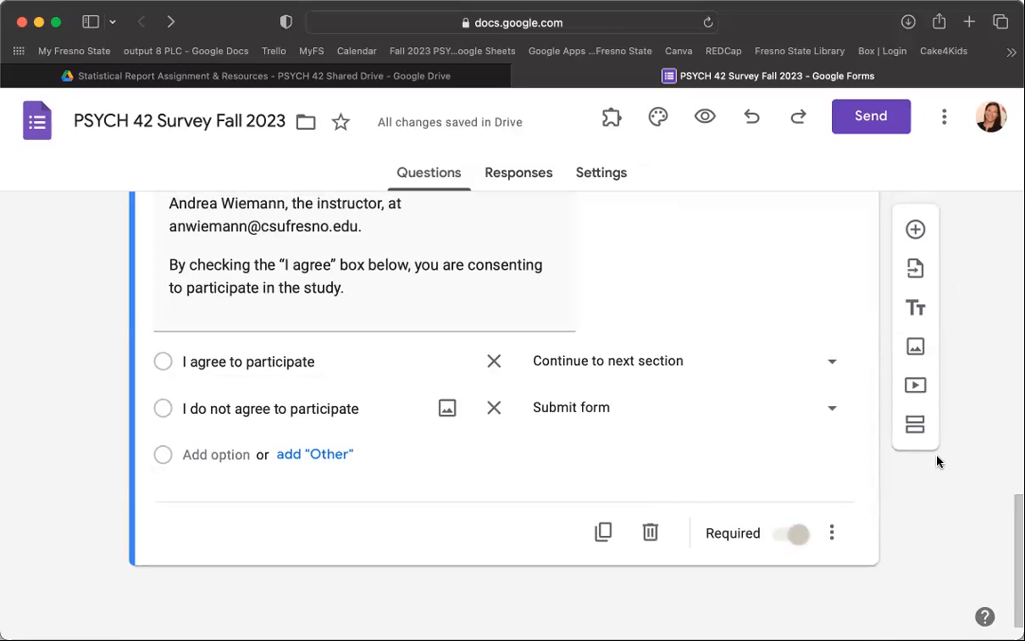